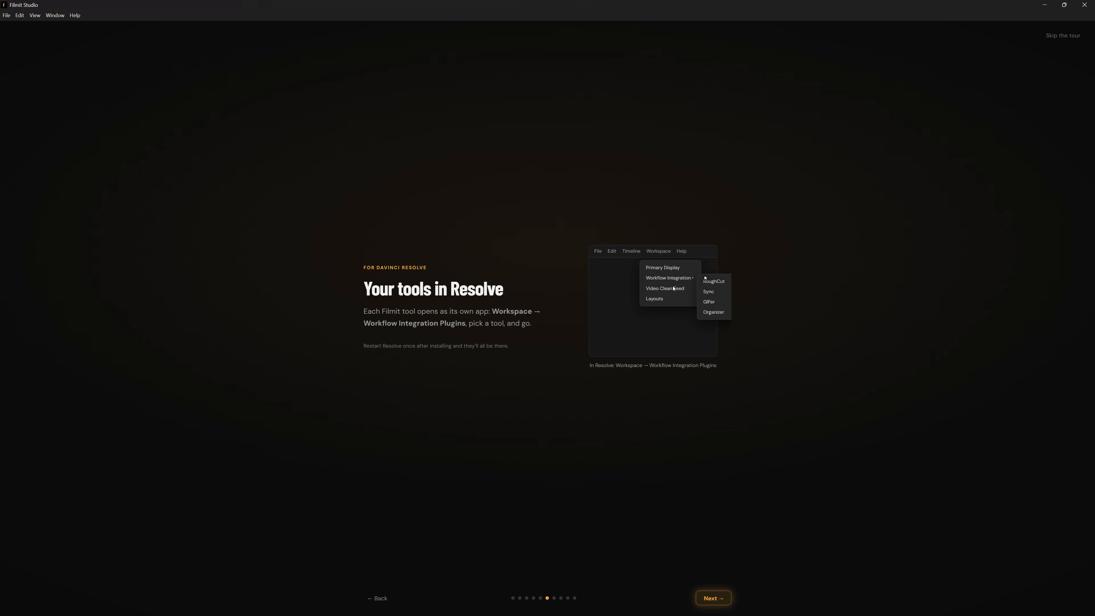
Go through the remaining onboarding tour pages and enter Filmit Studio.
{"action": "left_click", "coordinate": [713, 598]}
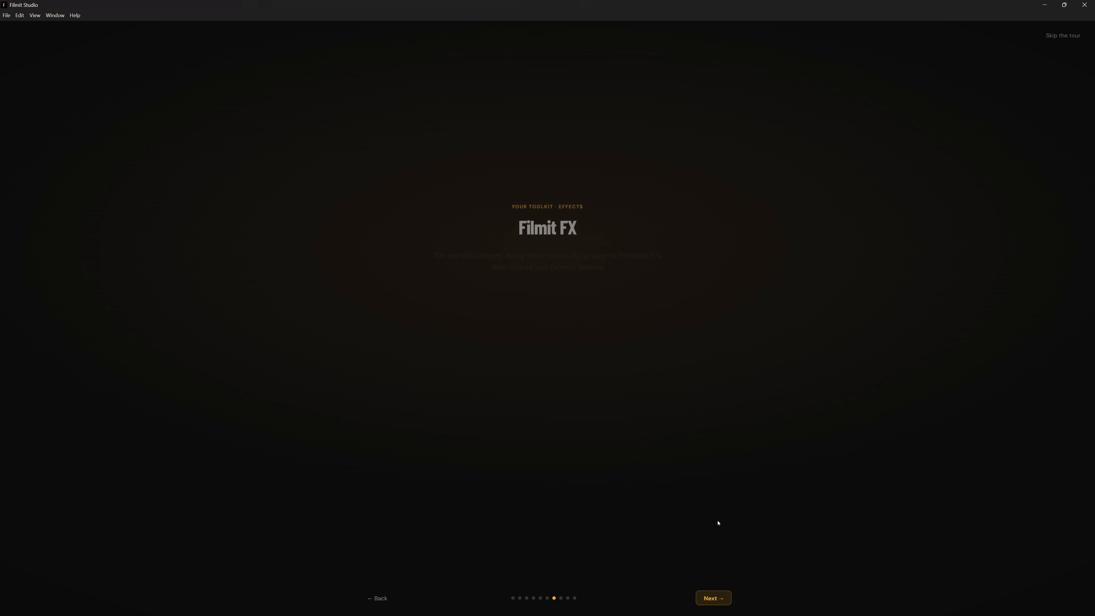
{"action": "left_click", "coordinate": [710, 598]}
{"action": "left_click", "coordinate": [710, 598]}
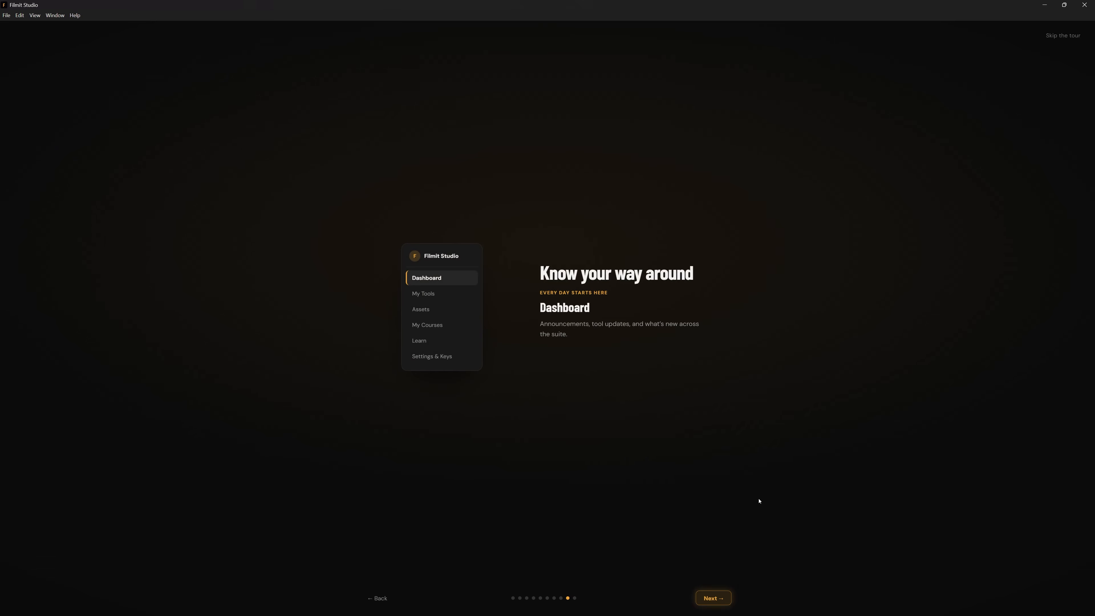
{"action": "left_click", "coordinate": [710, 598]}
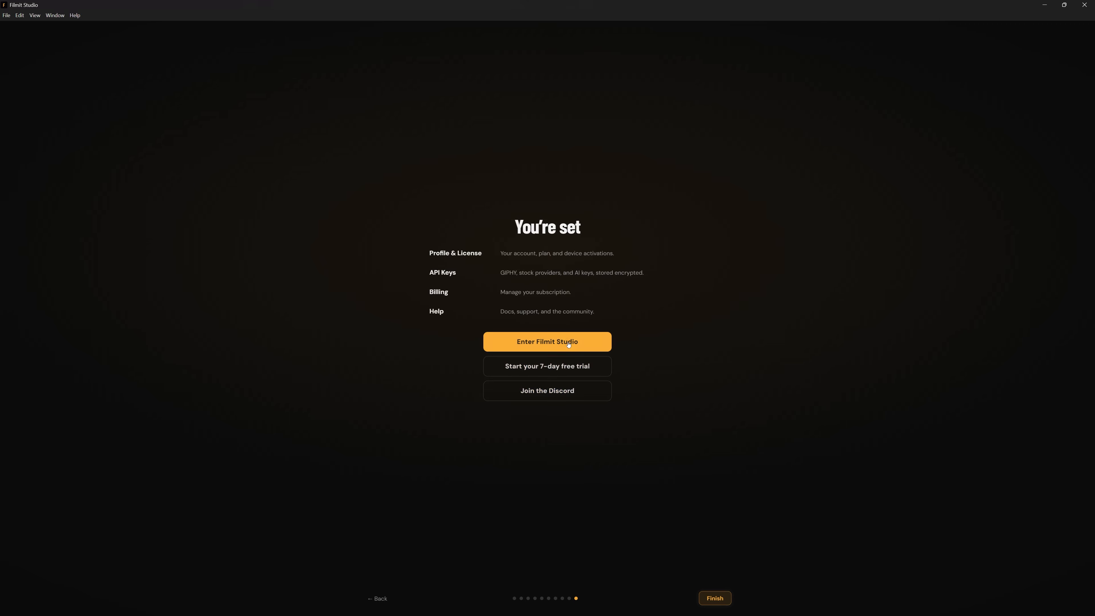
{"action": "left_click", "coordinate": [518, 343]}
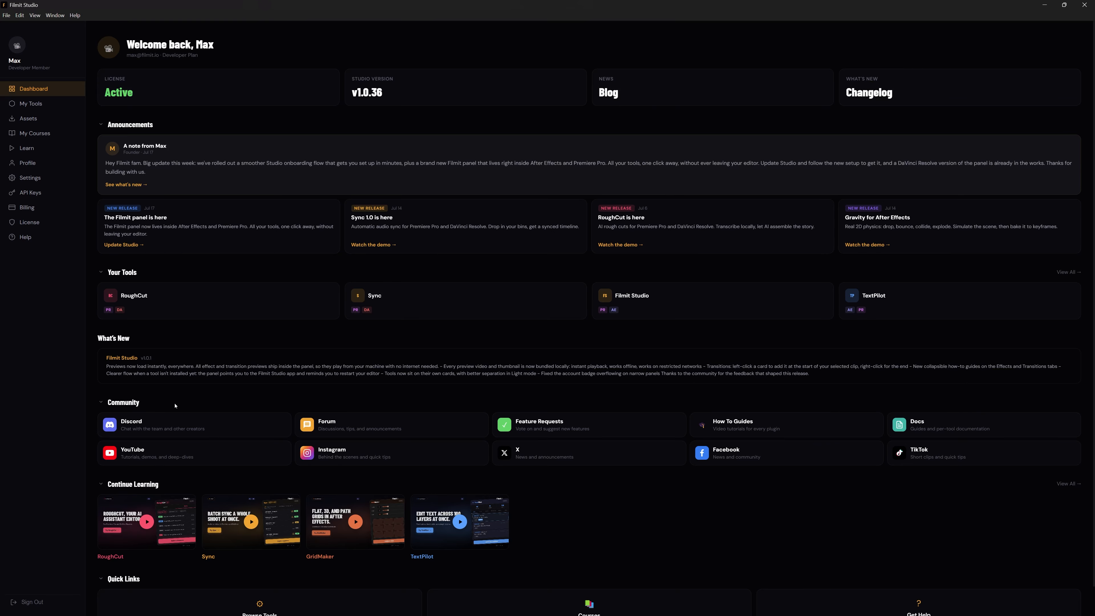
View the dashboard's quick links and the Help & Support page, and return to the dashboard.
{"action": "scroll", "coordinate": [642, 491], "scroll_direction": "down", "scroll_amount": 1}
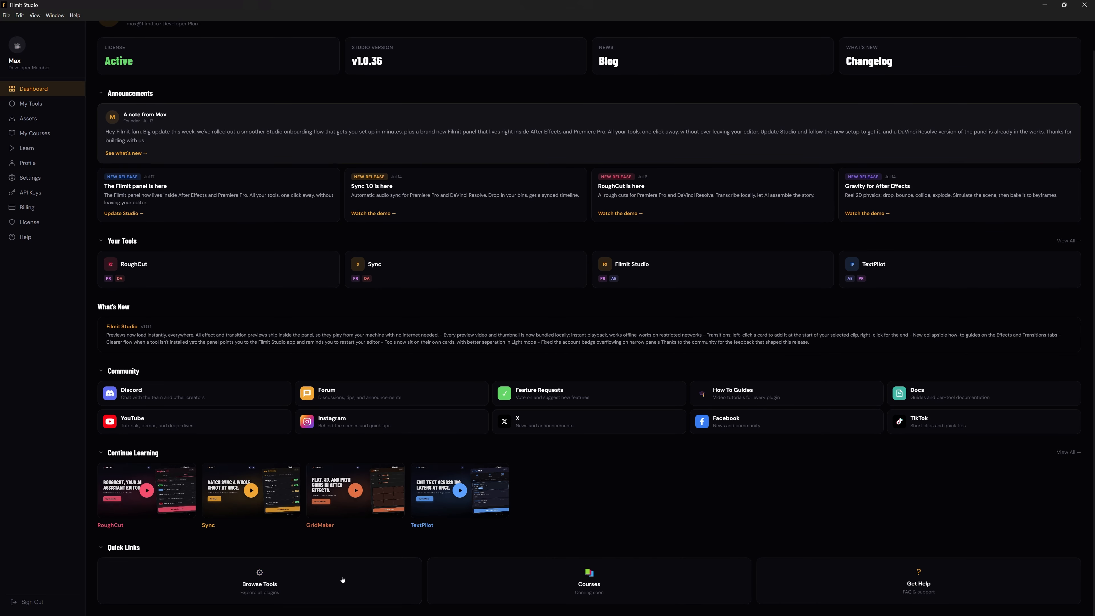
{"action": "left_click", "coordinate": [936, 579]}
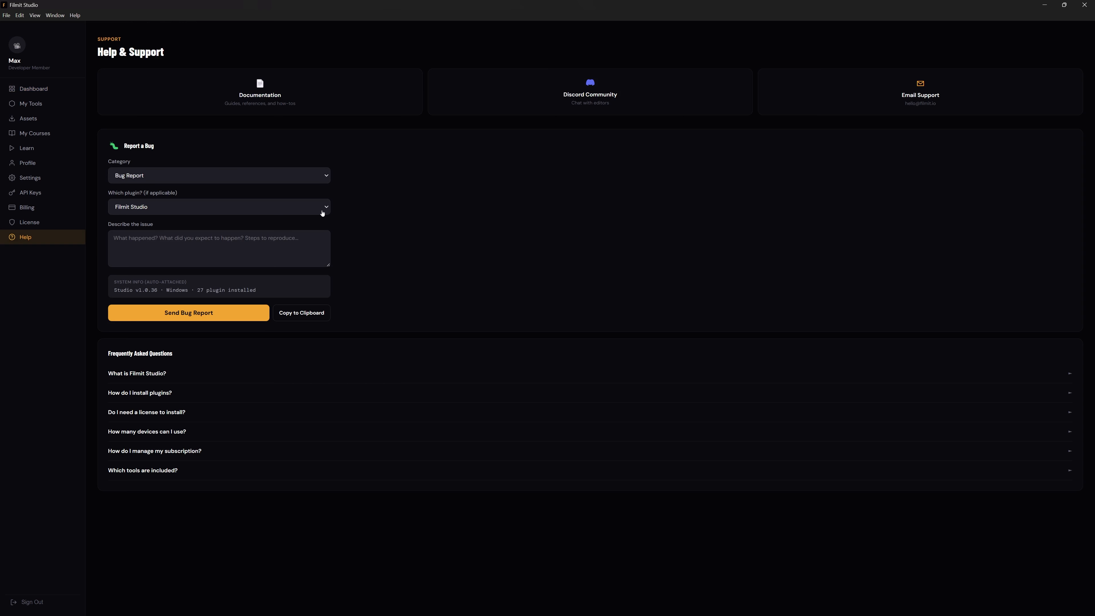
{"action": "left_click", "coordinate": [40, 90]}
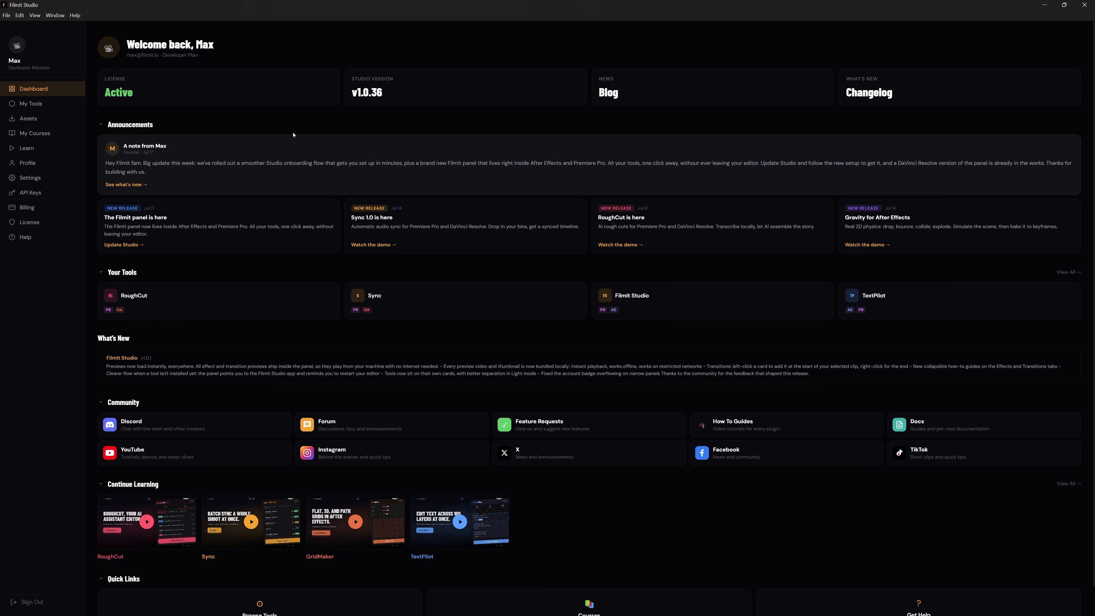
Look through the Plugin Manager's Filmit FX, DaVinci Resolve, Premiere Pro and After Effects lists and the Filmit Studio plugin's detail page.
{"action": "left_click", "coordinate": [50, 104]}
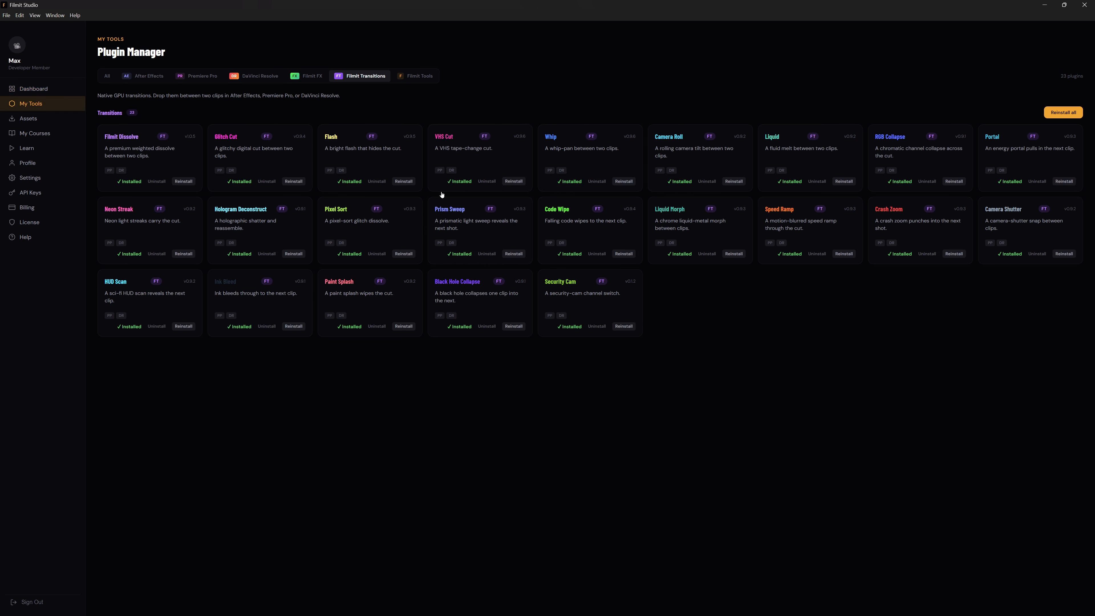
{"action": "left_click", "coordinate": [307, 76]}
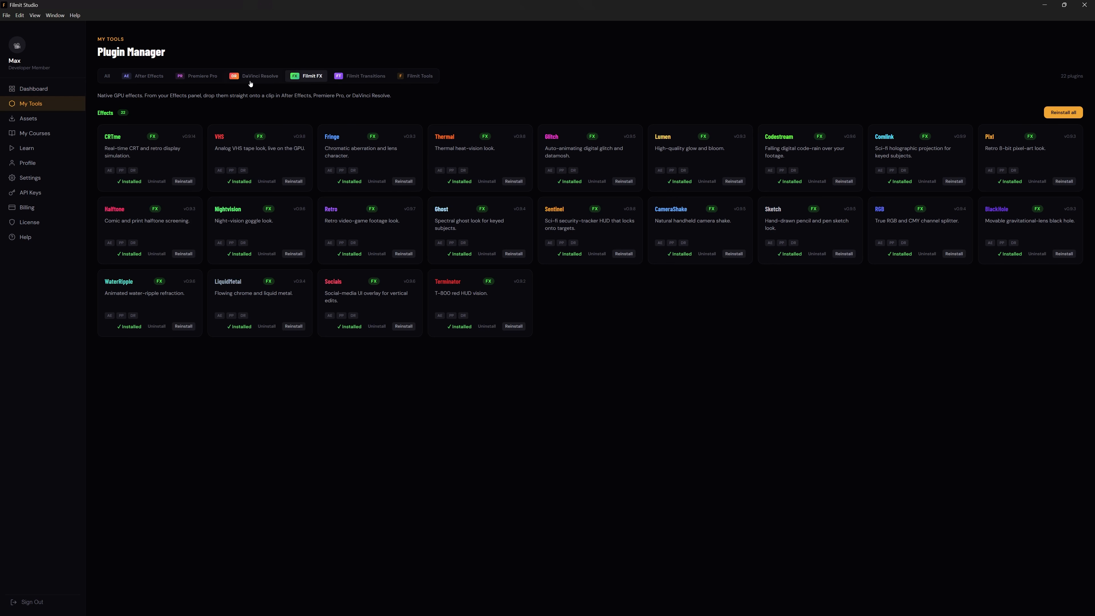
{"action": "left_click", "coordinate": [255, 76]}
{"action": "left_click", "coordinate": [197, 76]}
{"action": "left_click", "coordinate": [146, 76]}
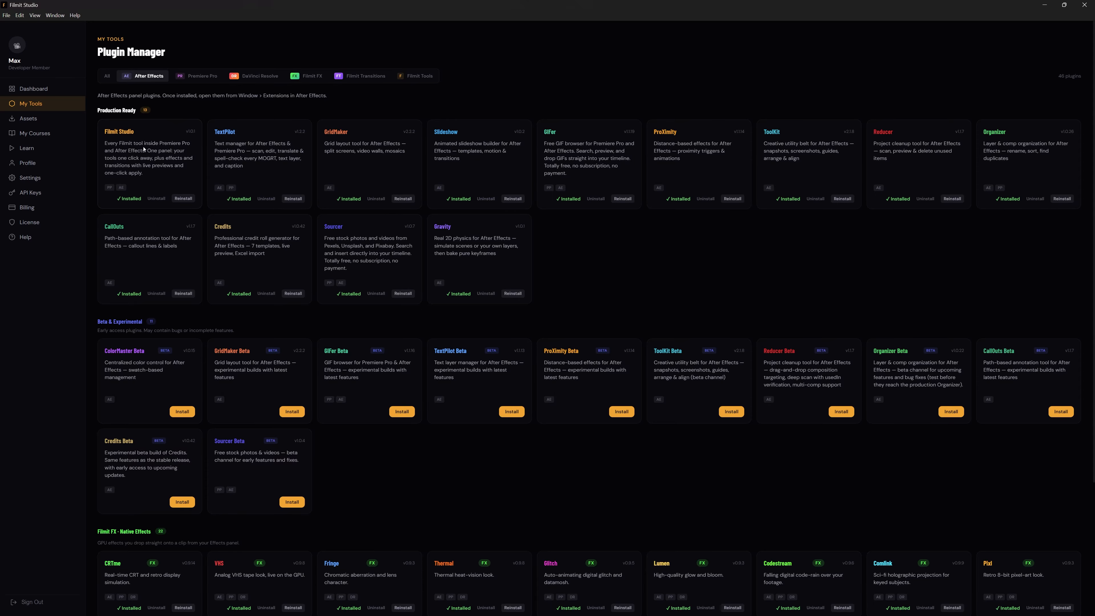
{"action": "left_click", "coordinate": [151, 164]}
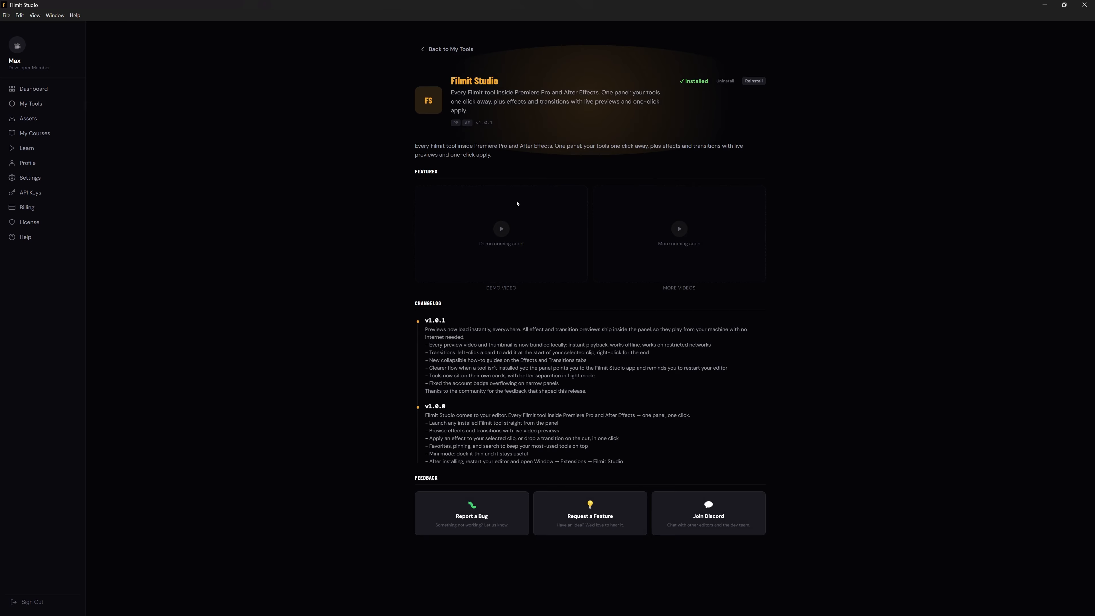
{"action": "left_click", "coordinate": [435, 50]}
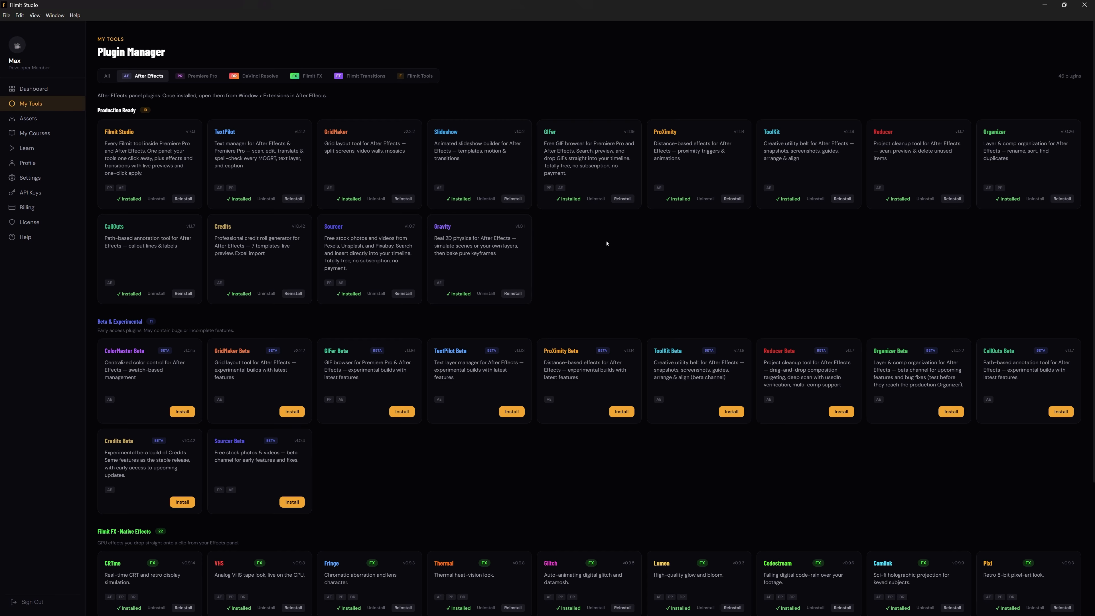
Preview the Matte Cool Drift LUT from the Black & White LUT assets and return to that category.
{"action": "left_click", "coordinate": [28, 118]}
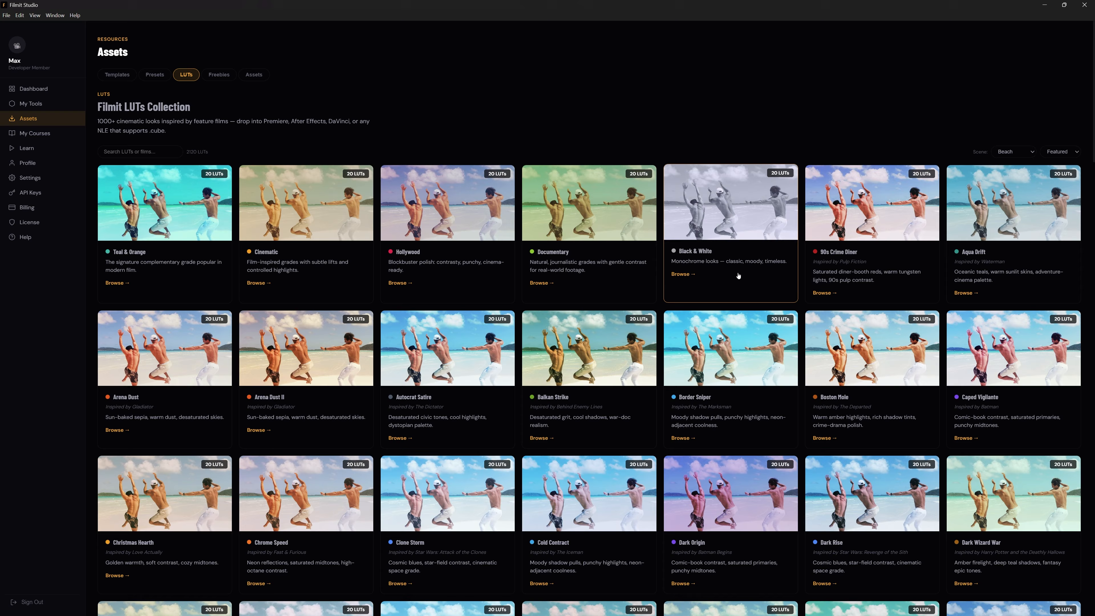
{"action": "left_click", "coordinate": [726, 223]}
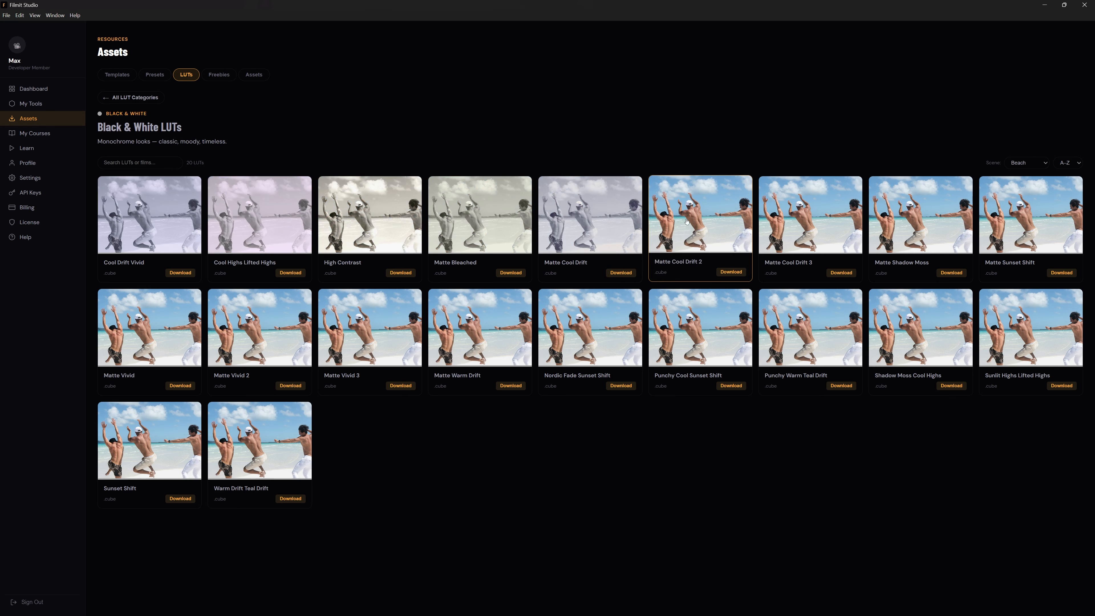
{"action": "left_click", "coordinate": [603, 225]}
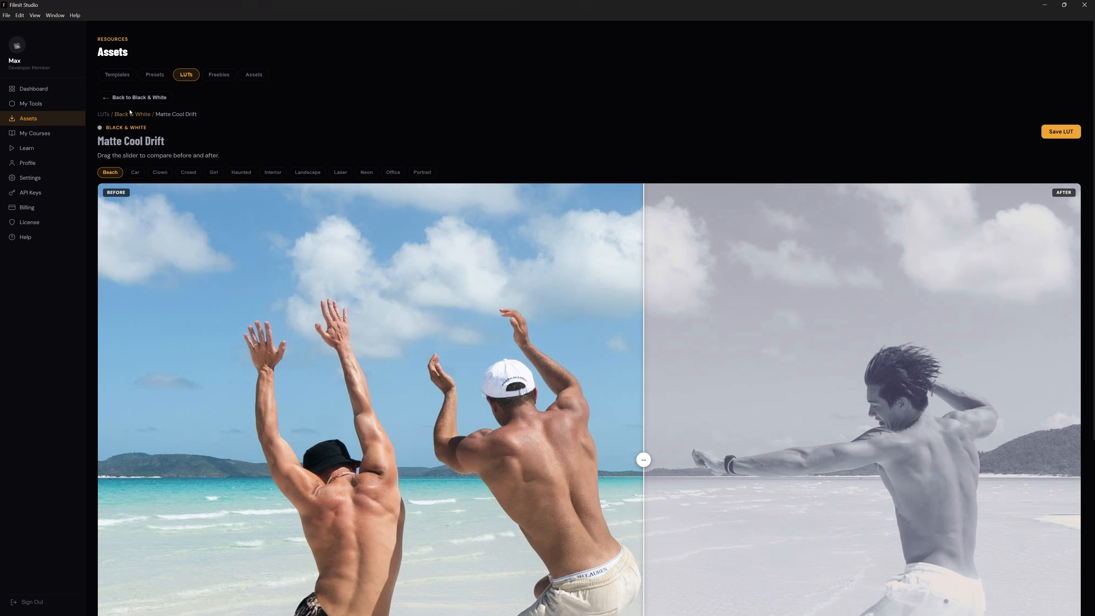
{"action": "left_click", "coordinate": [135, 98]}
View the My Courses and Learn pages and look through the application preferences in Settings.
{"action": "left_click", "coordinate": [45, 140]}
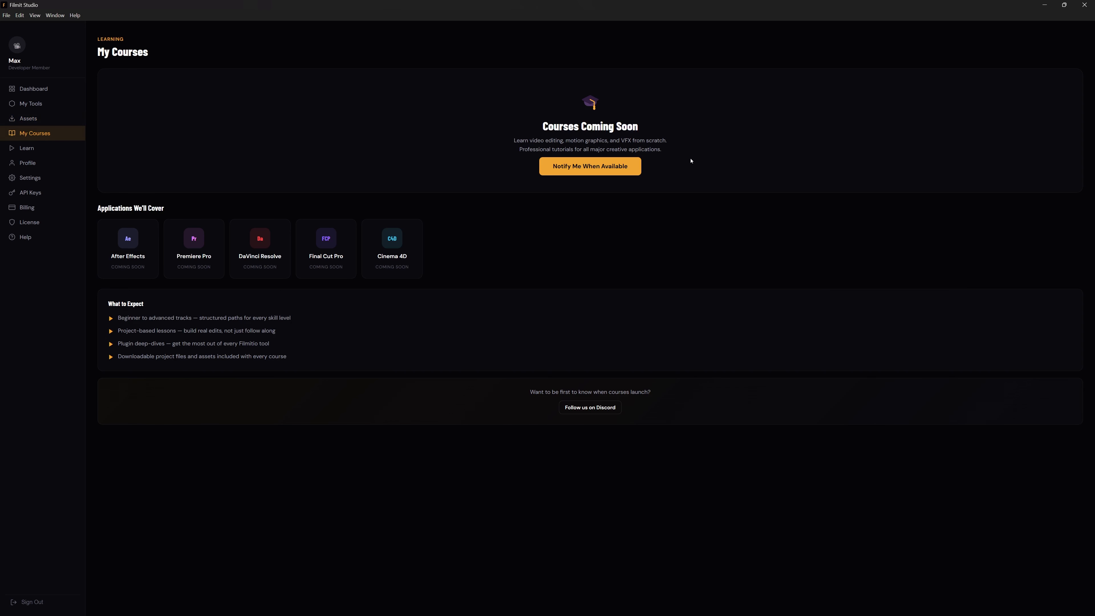
{"action": "left_click", "coordinate": [82, 149]}
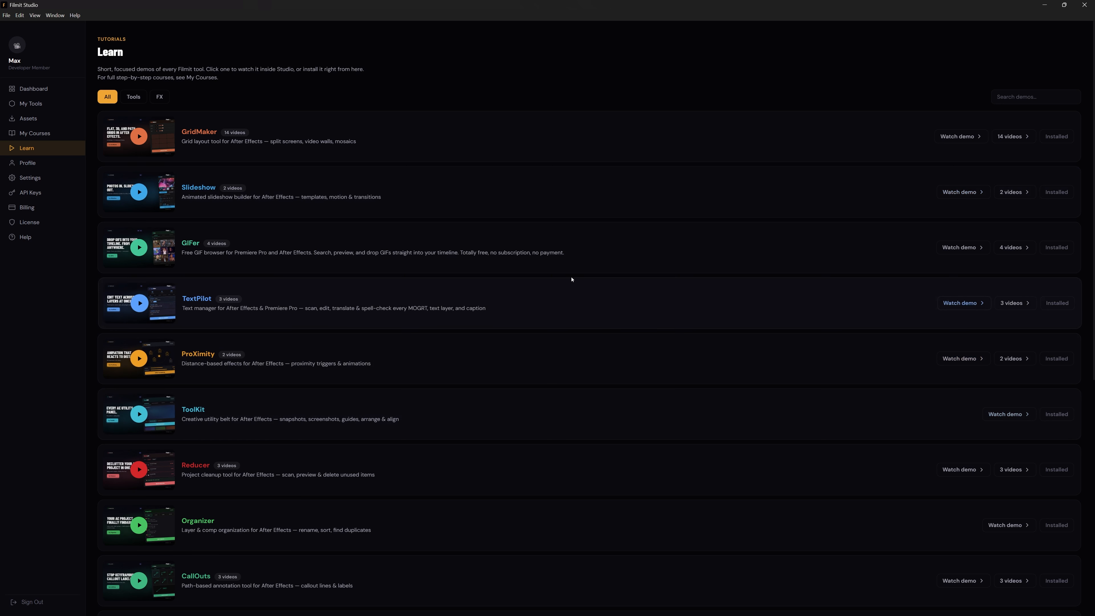
{"action": "left_click", "coordinate": [64, 178]}
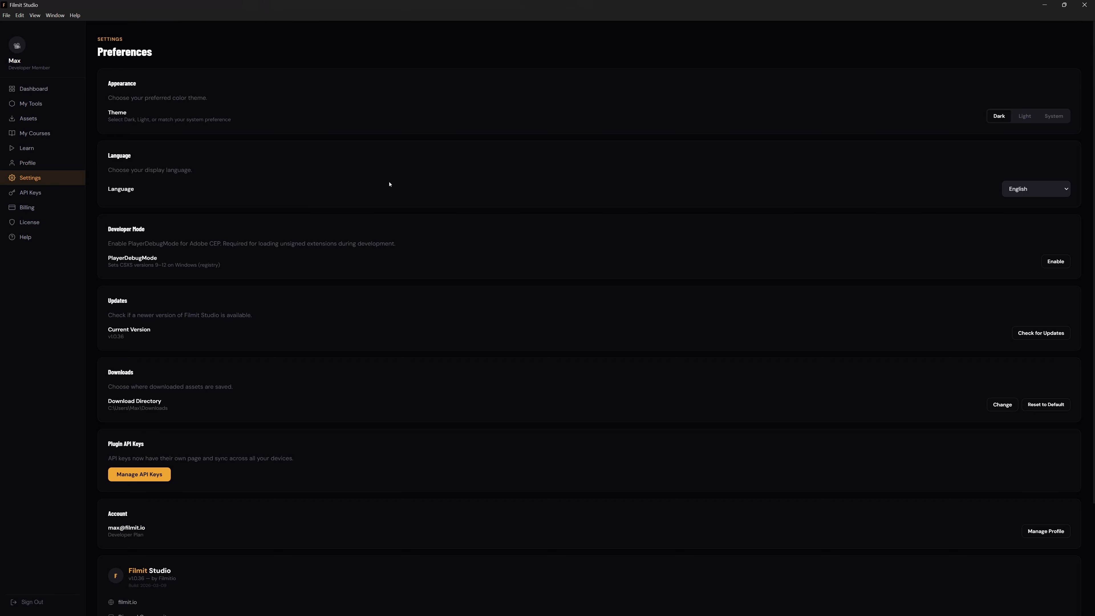
{"action": "scroll", "coordinate": [390, 185], "scroll_direction": "down", "scroll_amount": 3}
{"action": "scroll", "coordinate": [604, 345], "scroll_direction": "up", "scroll_amount": 3}
View the Billing & Subscription and Help & Support pages, and return to the dashboard.
{"action": "left_click", "coordinate": [43, 207]}
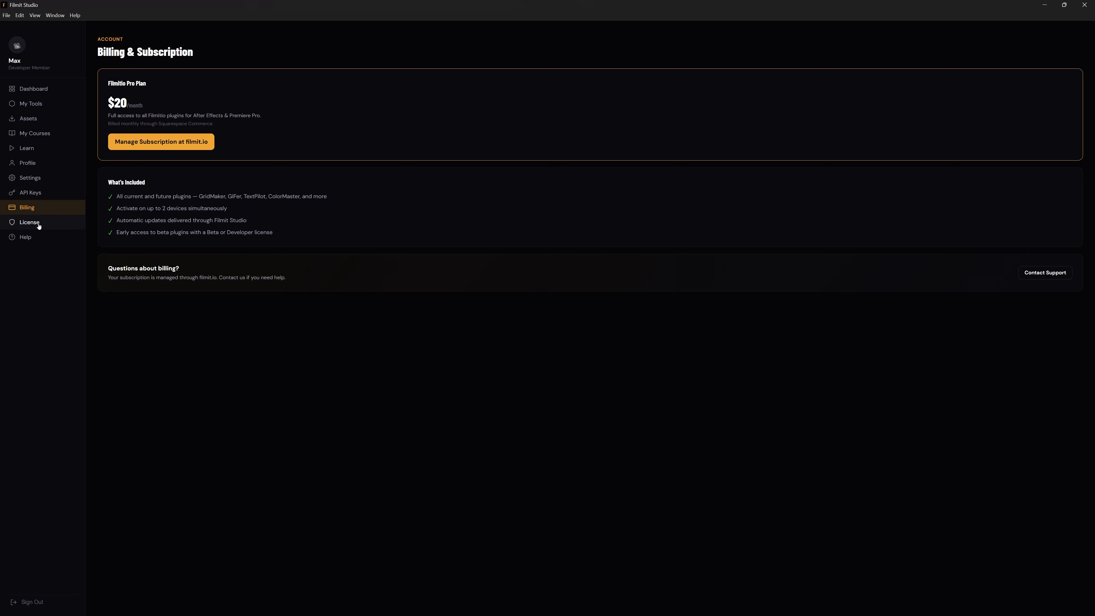
{"action": "left_click", "coordinate": [26, 236]}
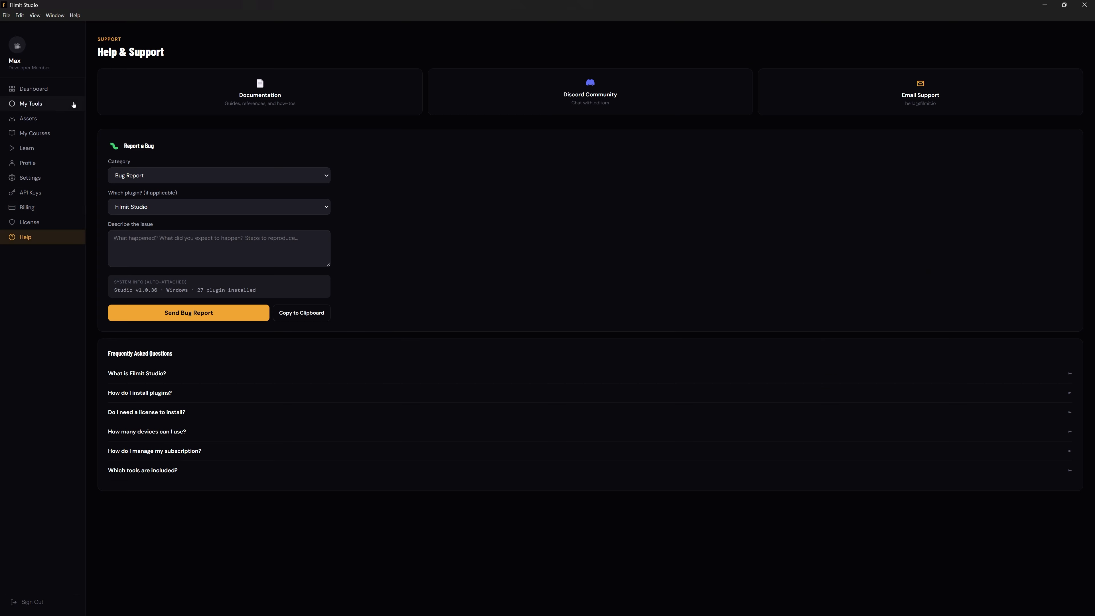
{"action": "left_click", "coordinate": [65, 89]}
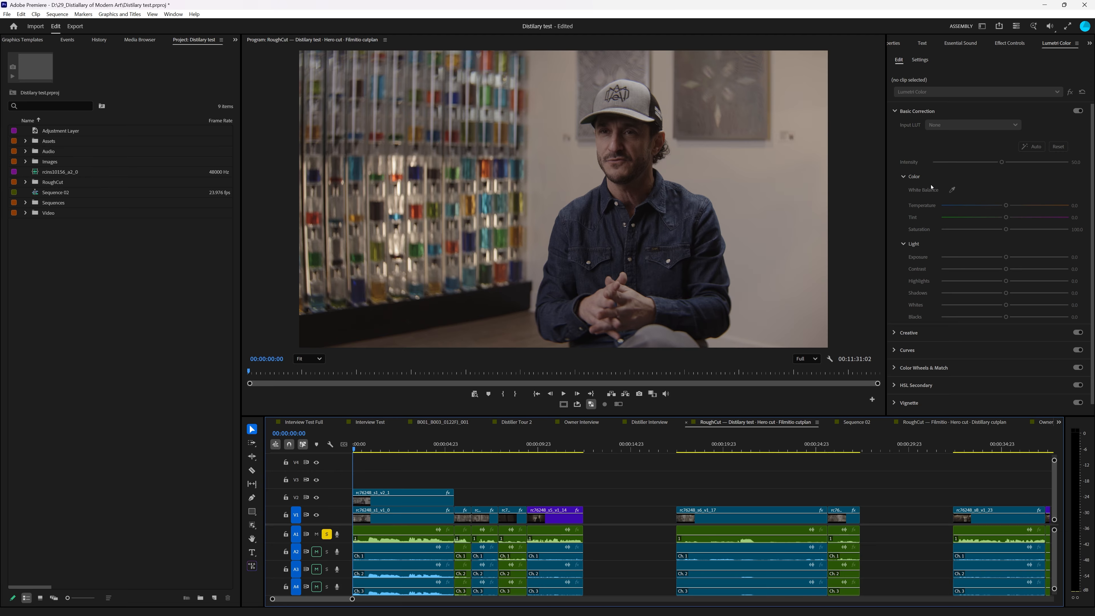
Switch to Adobe Premiere and show the Filmit Studio extension panel.
{"action": "left_click", "coordinate": [173, 14]}
{"action": "mouse_move", "coordinate": [216, 47]}
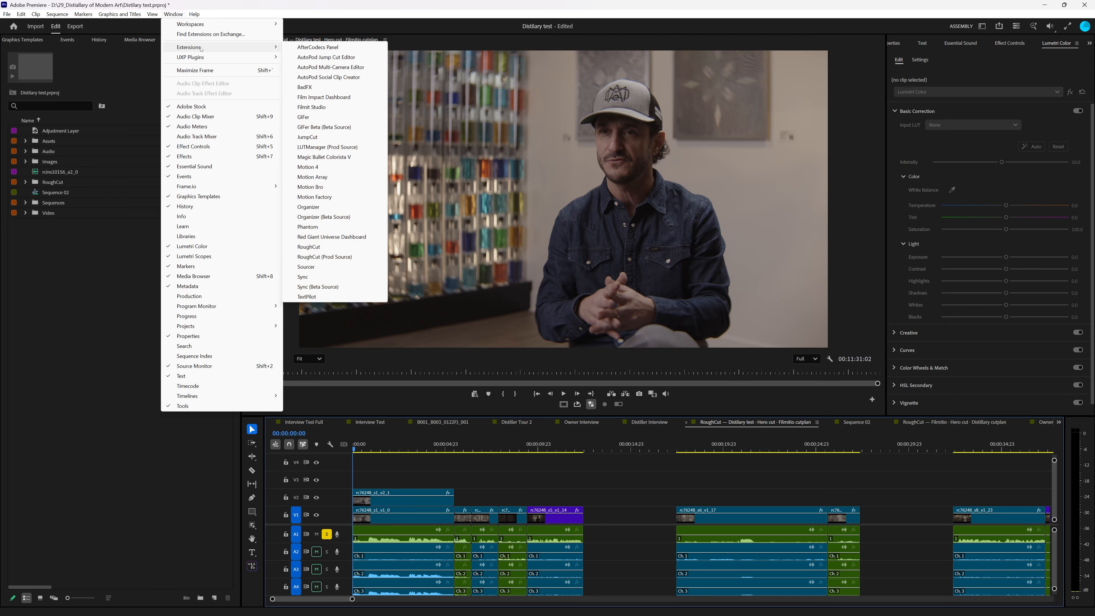
{"action": "left_click", "coordinate": [311, 107]}
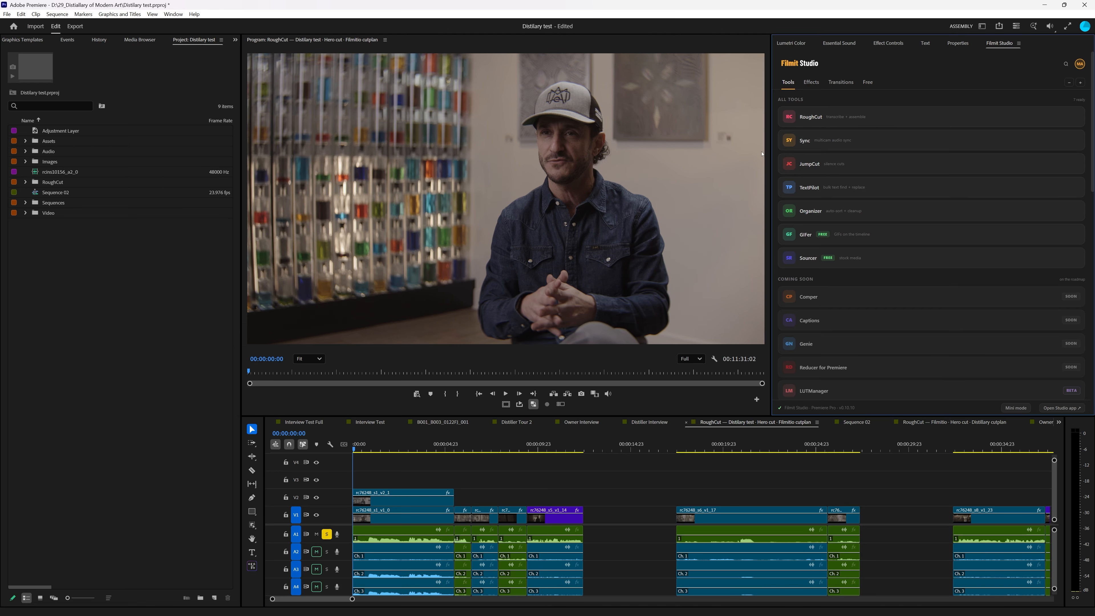
Launch the RoughCut tool from the Filmit Studio panel and widen its panel to view the setup options.
{"action": "mouse_move", "coordinate": [926, 121]}
{"action": "left_click", "coordinate": [1070, 116]}
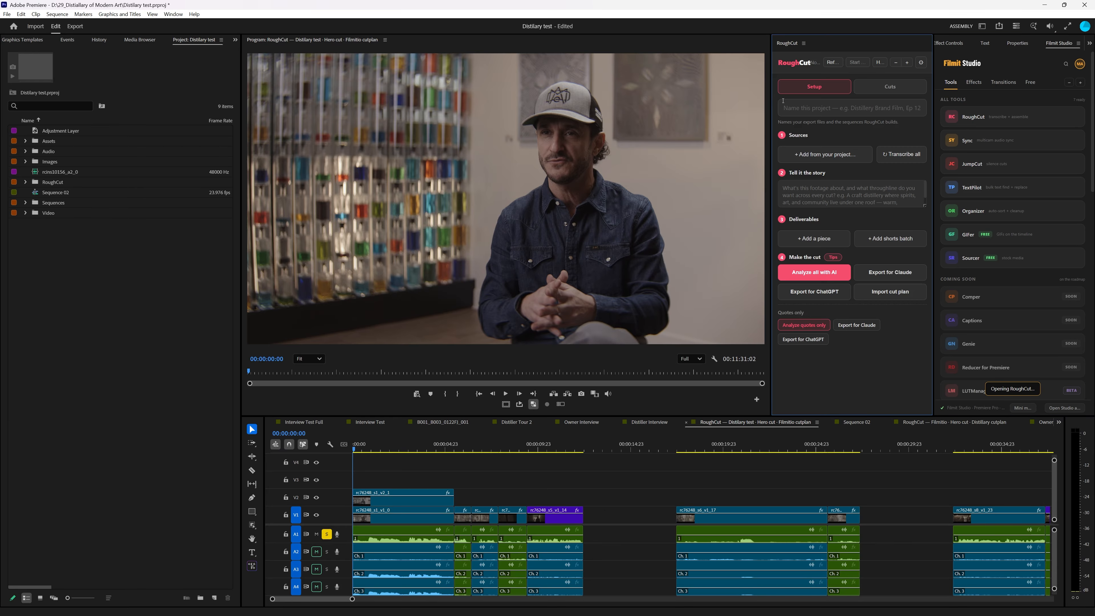
{"action": "left_click_drag", "start_coordinate": [771, 90], "coordinate": [688, 99]}
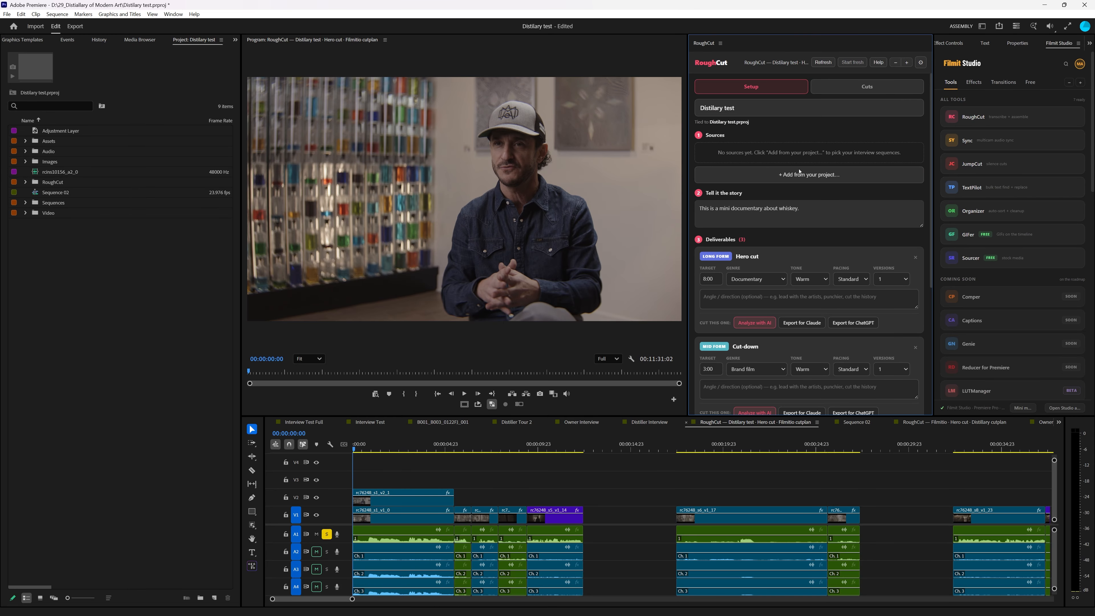
Launch the Sync tool from the Filmit Studio panel and widen the Filmit Studio panel.
{"action": "left_click", "coordinate": [1070, 141]}
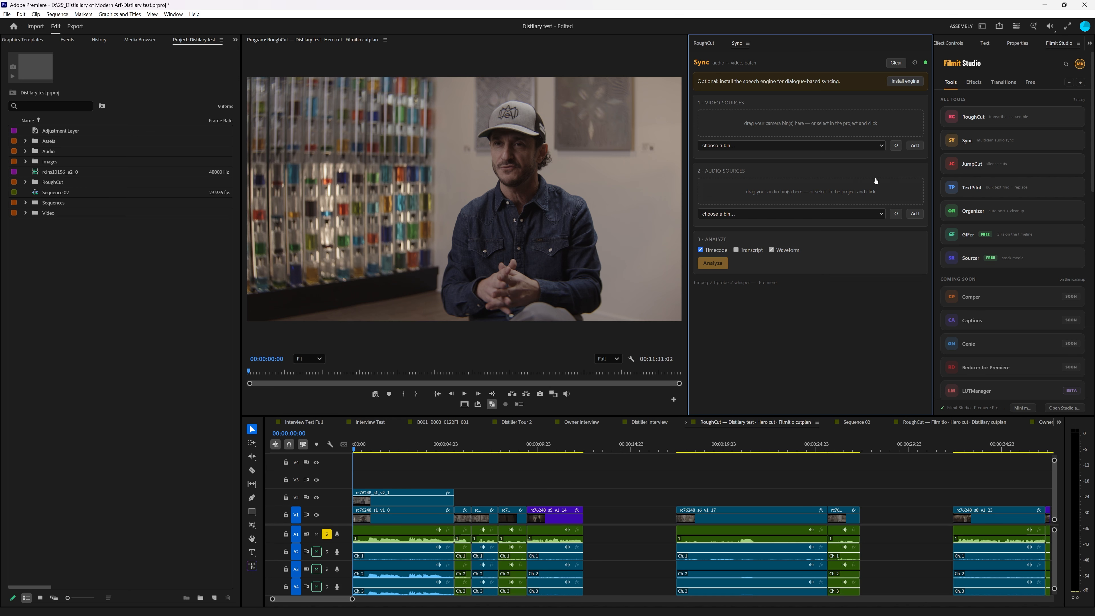
{"action": "left_click_drag", "start_coordinate": [932, 158], "coordinate": [825, 153]}
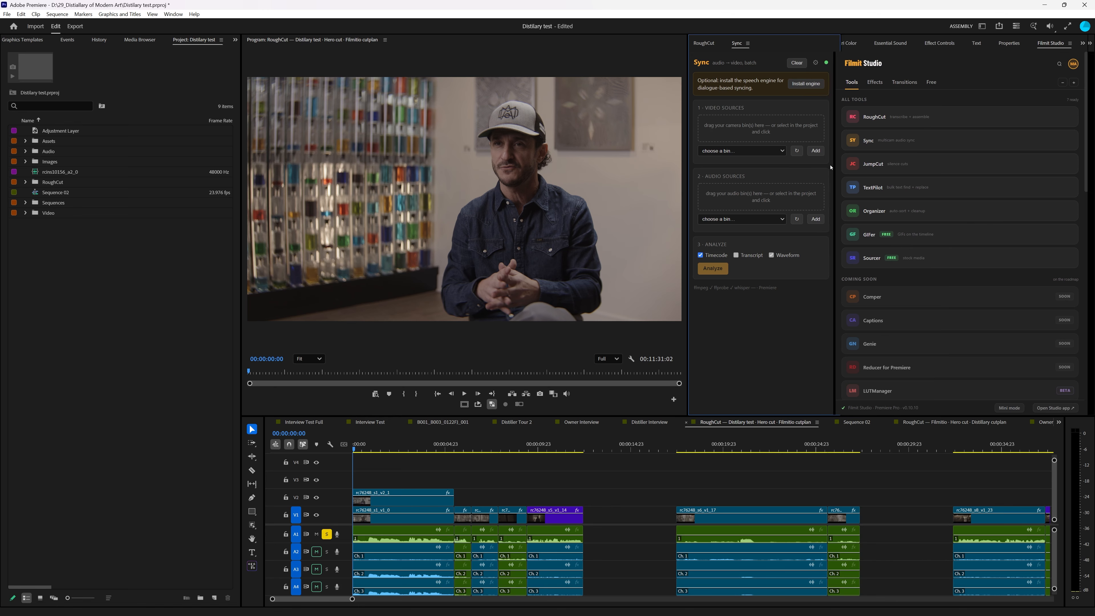
Close the Sync and RoughCut panels.
{"action": "left_click", "coordinate": [747, 43]}
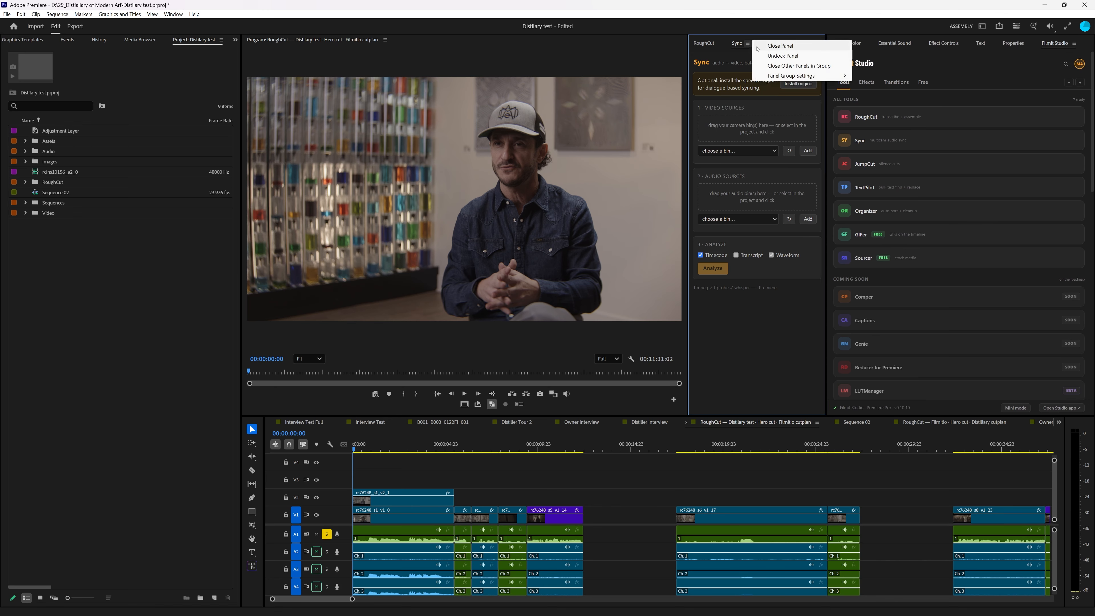
{"action": "left_click", "coordinate": [765, 45]}
{"action": "left_click", "coordinate": [720, 43]}
{"action": "left_click", "coordinate": [752, 45]}
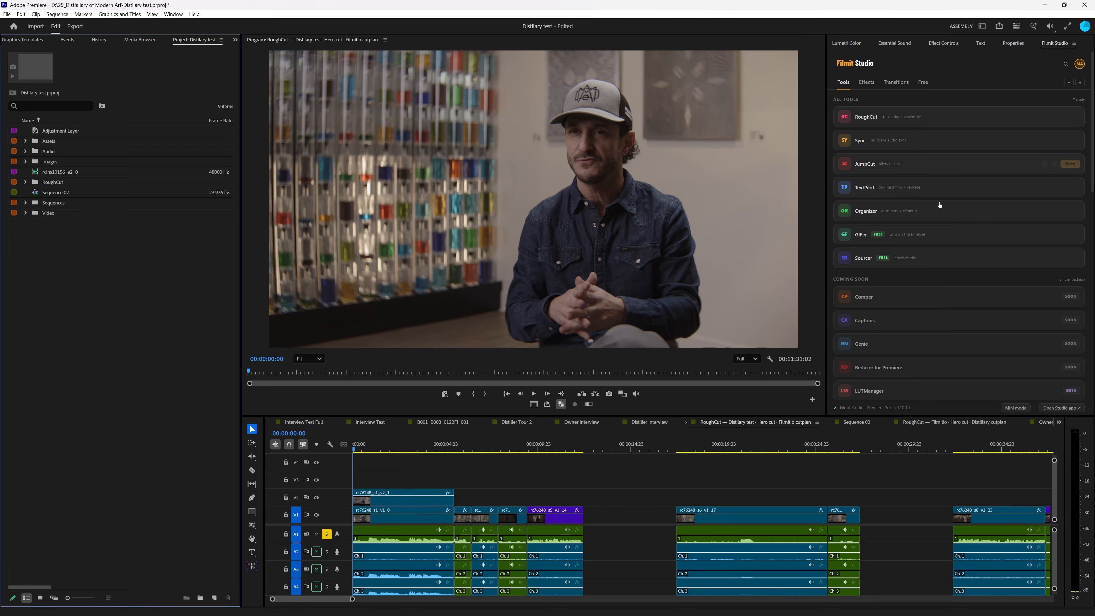
Examine the Filmit Studio tool list, including the Coming Soon and After Effects tools sections.
{"action": "scroll", "coordinate": [922, 205], "scroll_direction": "down", "scroll_amount": 5}
{"action": "scroll", "coordinate": [906, 174], "scroll_direction": "up", "scroll_amount": 3}
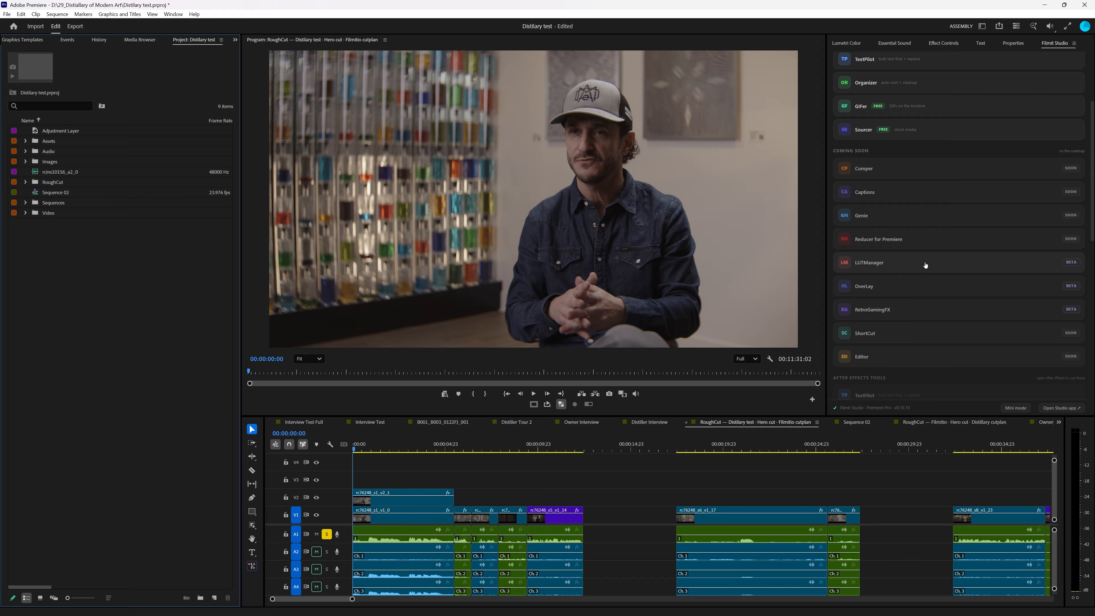
{"action": "scroll", "coordinate": [891, 176], "scroll_direction": "down", "scroll_amount": 5}
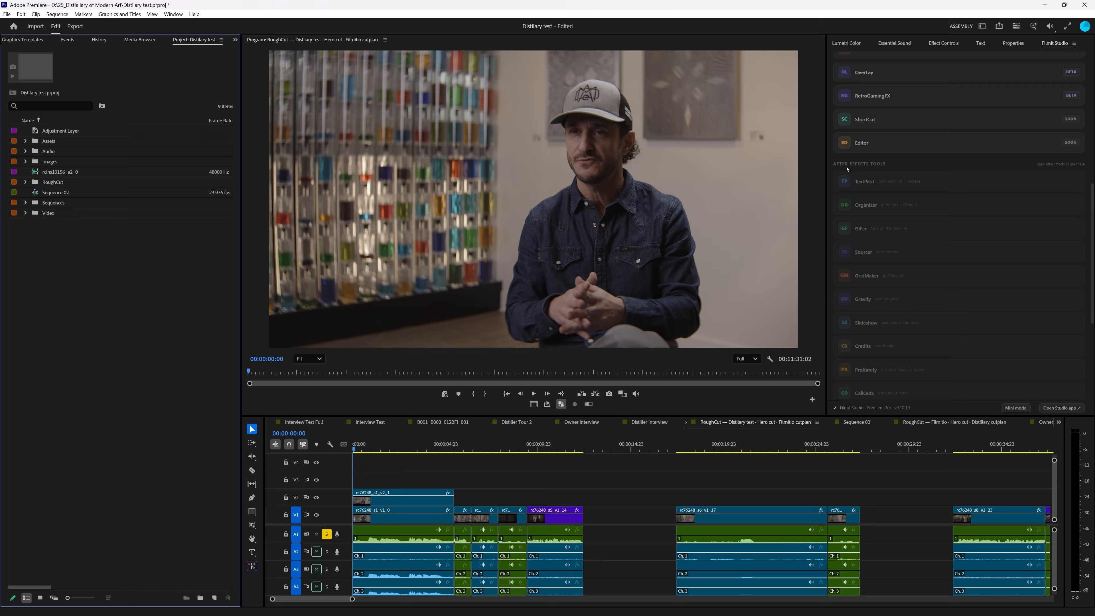
{"action": "scroll", "coordinate": [901, 190], "scroll_direction": "down", "scroll_amount": 2}
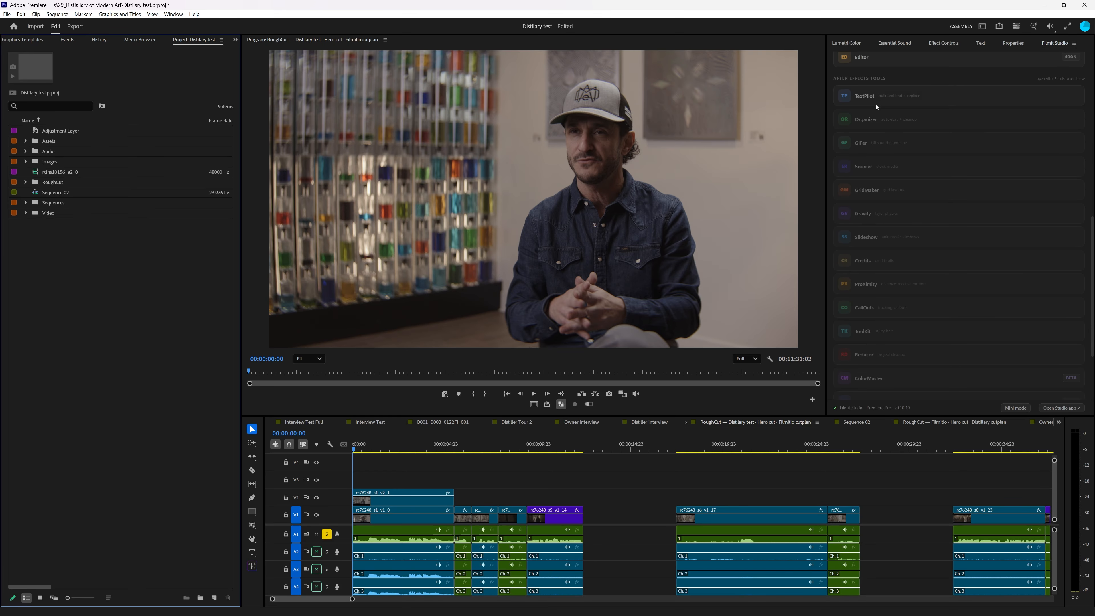
{"action": "scroll", "coordinate": [910, 282], "scroll_direction": "down", "scroll_amount": 1}
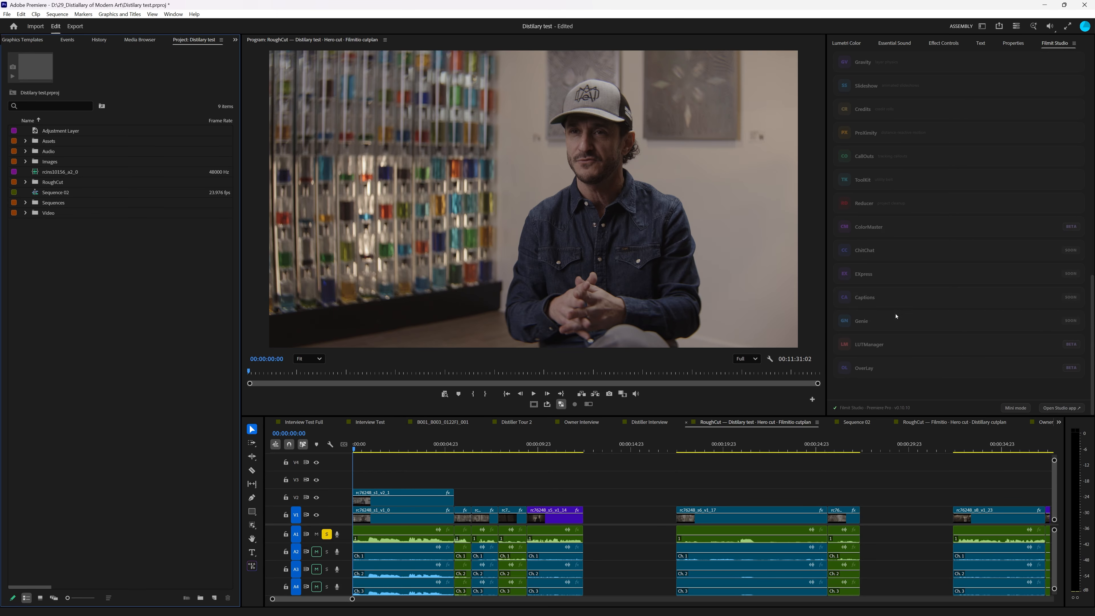
{"action": "scroll", "coordinate": [892, 293], "scroll_direction": "up", "scroll_amount": 8}
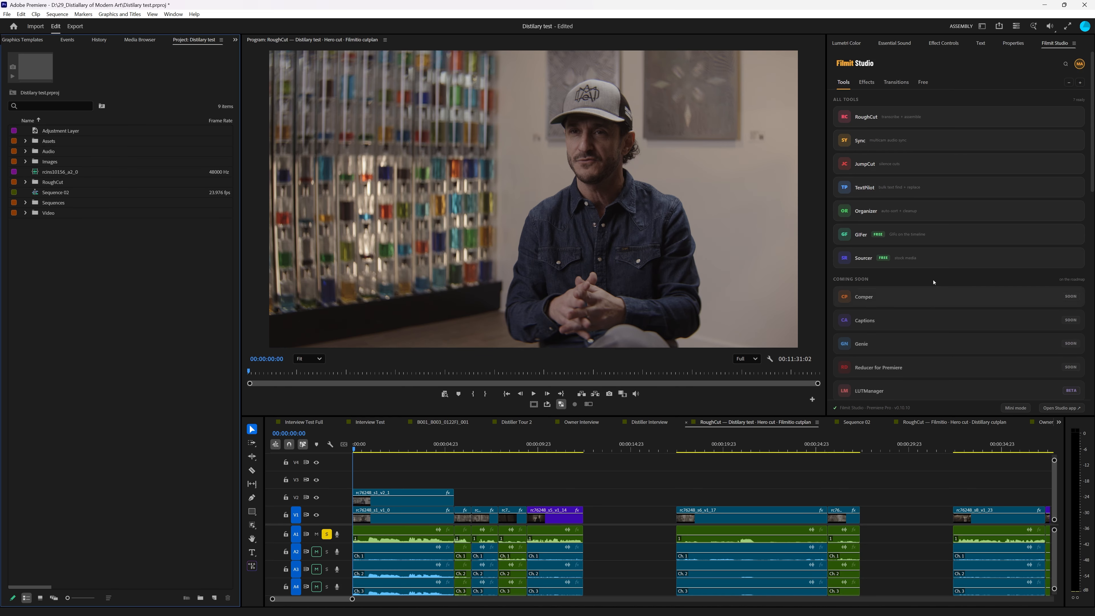
{"action": "scroll", "coordinate": [919, 284], "scroll_direction": "down", "scroll_amount": 8}
{"action": "scroll", "coordinate": [917, 280], "scroll_direction": "up", "scroll_amount": 10}
Browse the effects gallery in the Filmit Studio panel, from CRTme and VHS down to Pixl and Halftone.
{"action": "left_click", "coordinate": [868, 82]}
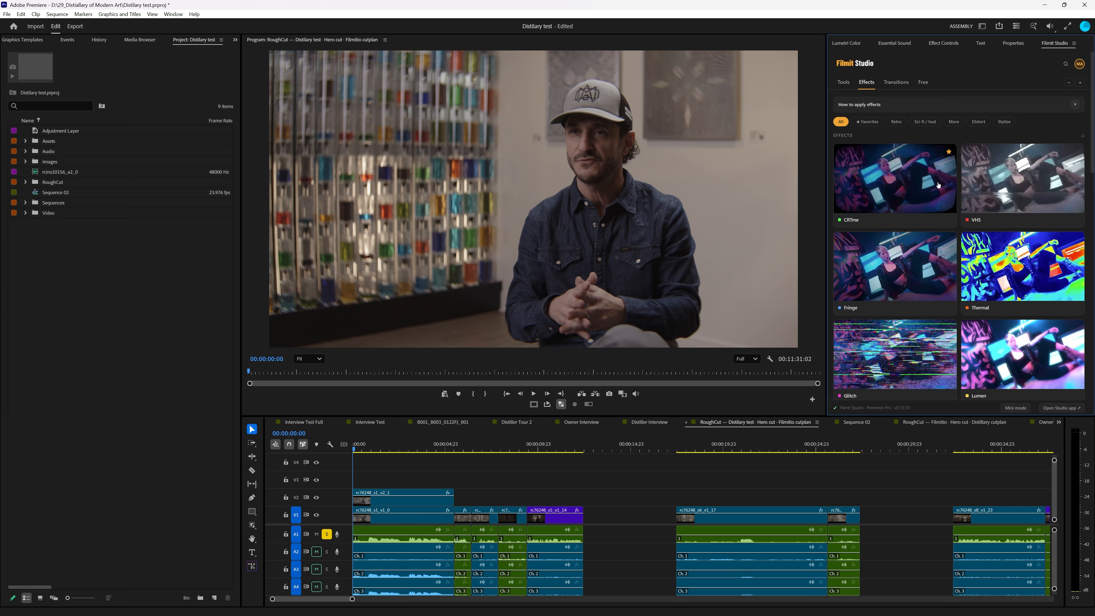
{"action": "mouse_move", "coordinate": [1047, 287]}
{"action": "scroll", "coordinate": [1034, 286], "scroll_direction": "down", "scroll_amount": 3}
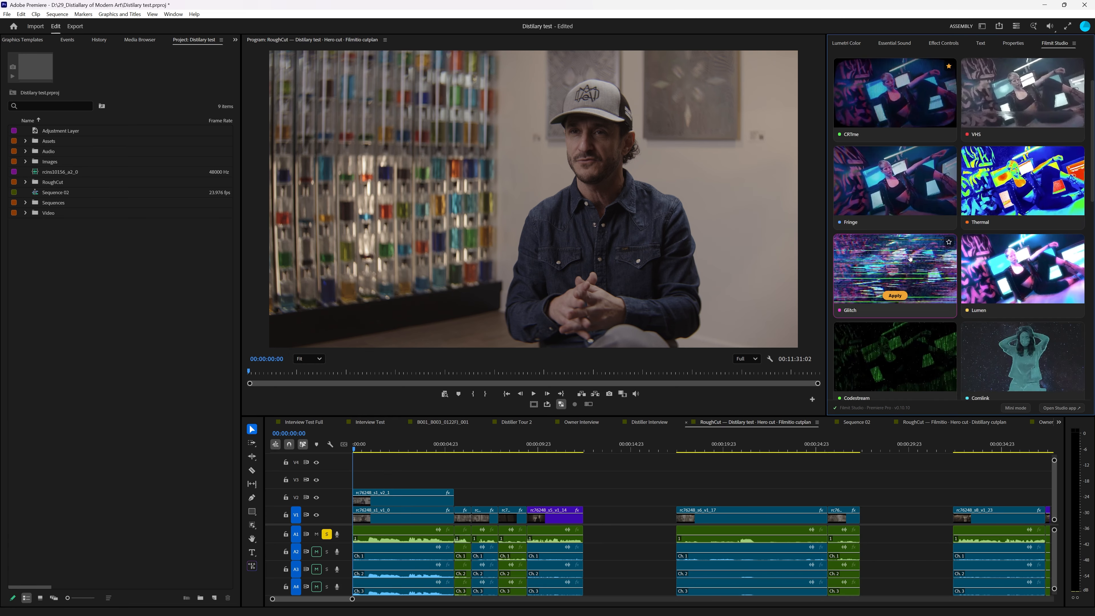
{"action": "scroll", "coordinate": [992, 285], "scroll_direction": "down", "scroll_amount": 5}
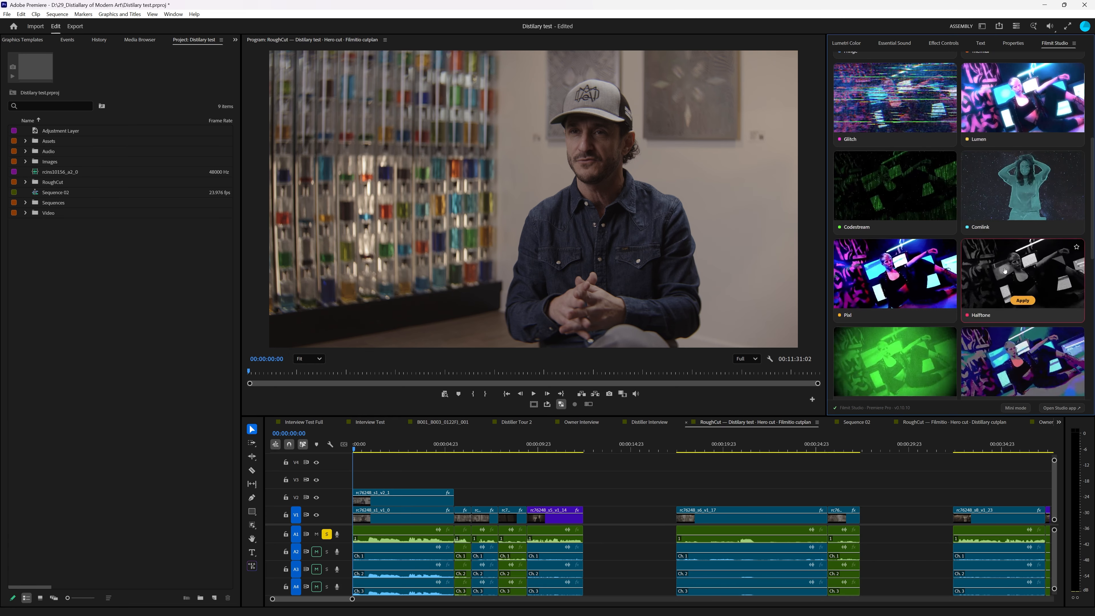
Search Premiere's native effects for "filmit" and examine the listed Filmit FX and Filmit Transitions.
{"action": "key", "text": "shift+7"}
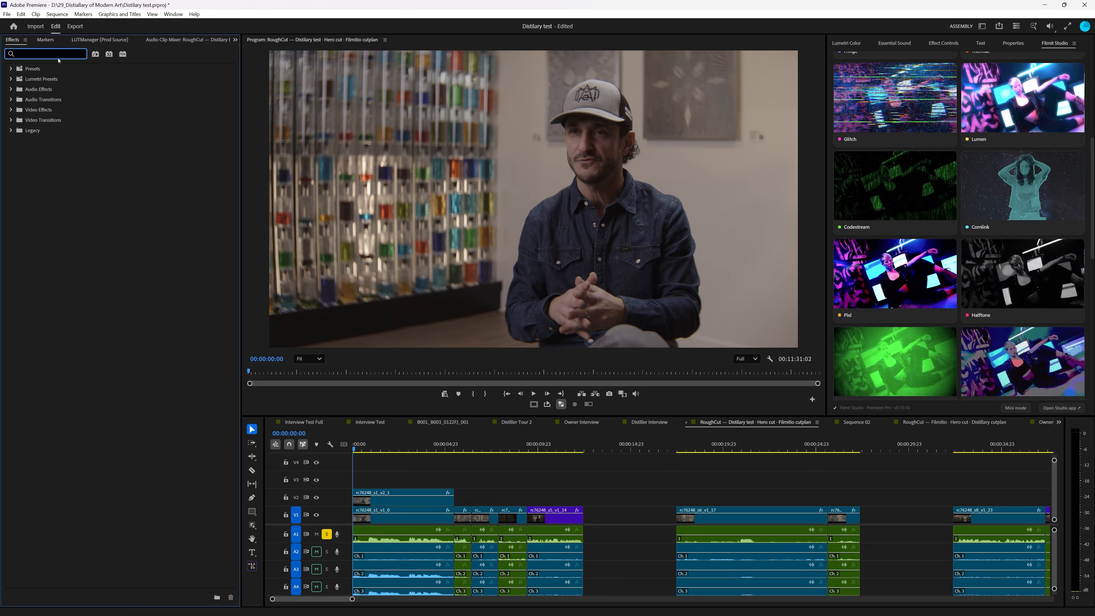
{"action": "type", "text": "filmit"}
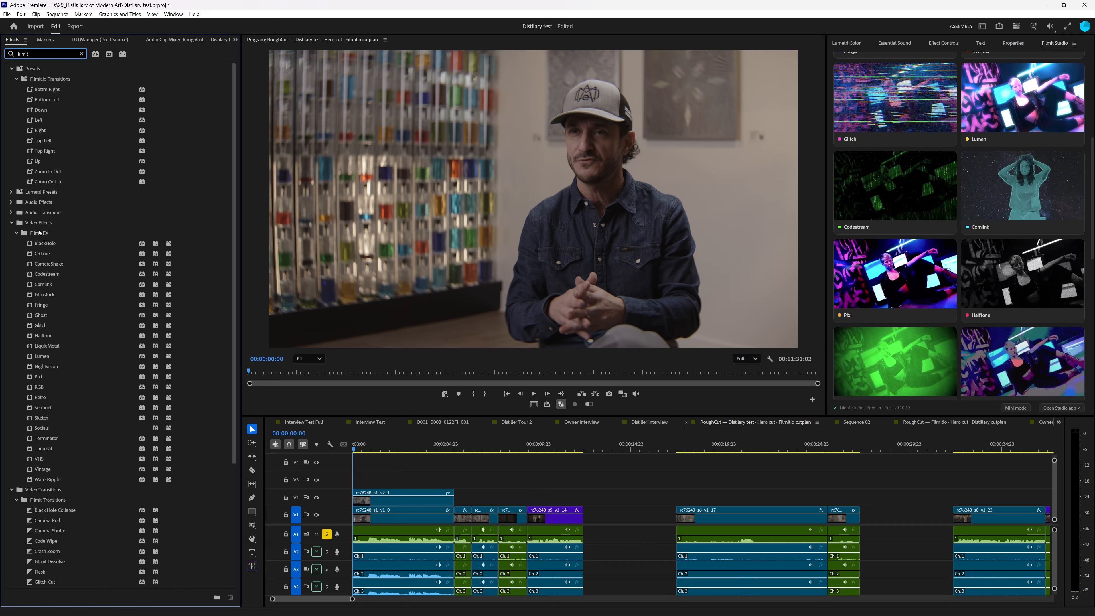
{"action": "scroll", "coordinate": [48, 243], "scroll_direction": "down", "scroll_amount": 4}
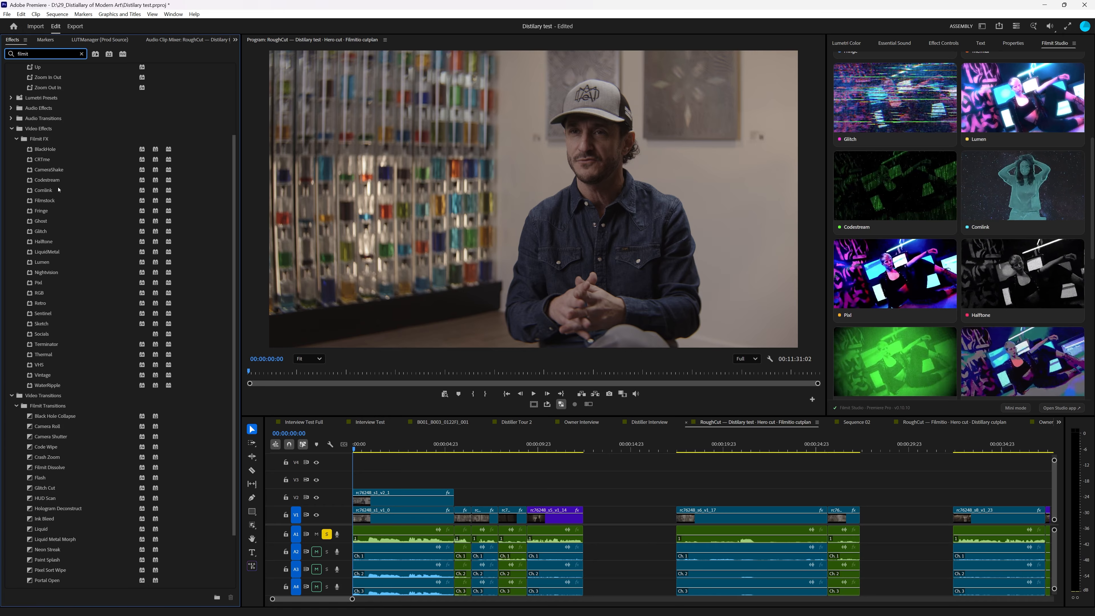
{"action": "scroll", "coordinate": [84, 398], "scroll_direction": "down", "scroll_amount": 1}
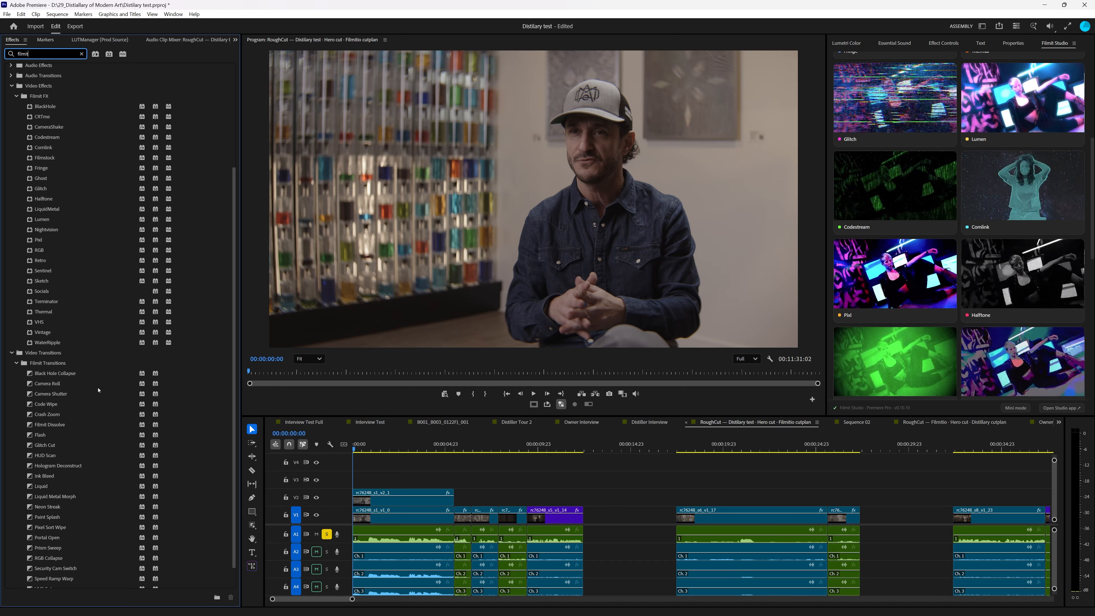
{"action": "scroll", "coordinate": [93, 399], "scroll_direction": "down", "scroll_amount": 1}
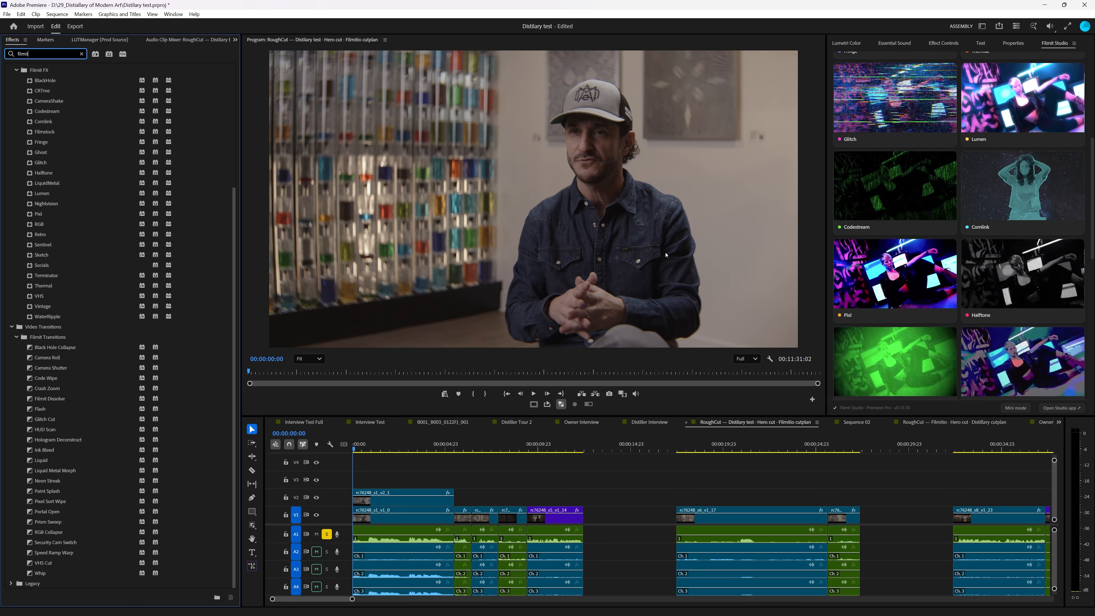
Apply the Filmit Terminator effect to the first clip on V2 and preview it up to 00:00:02:23.
{"action": "key", "text": "space"}
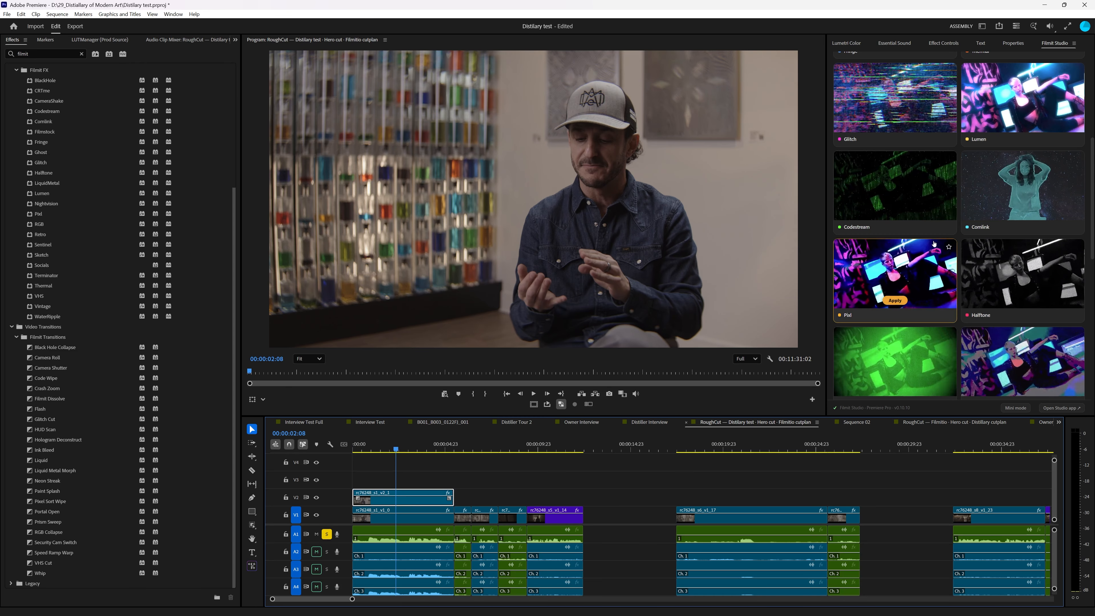
{"action": "scroll", "coordinate": [934, 209], "scroll_direction": "down", "scroll_amount": 5}
{"action": "mouse_move", "coordinate": [907, 233]}
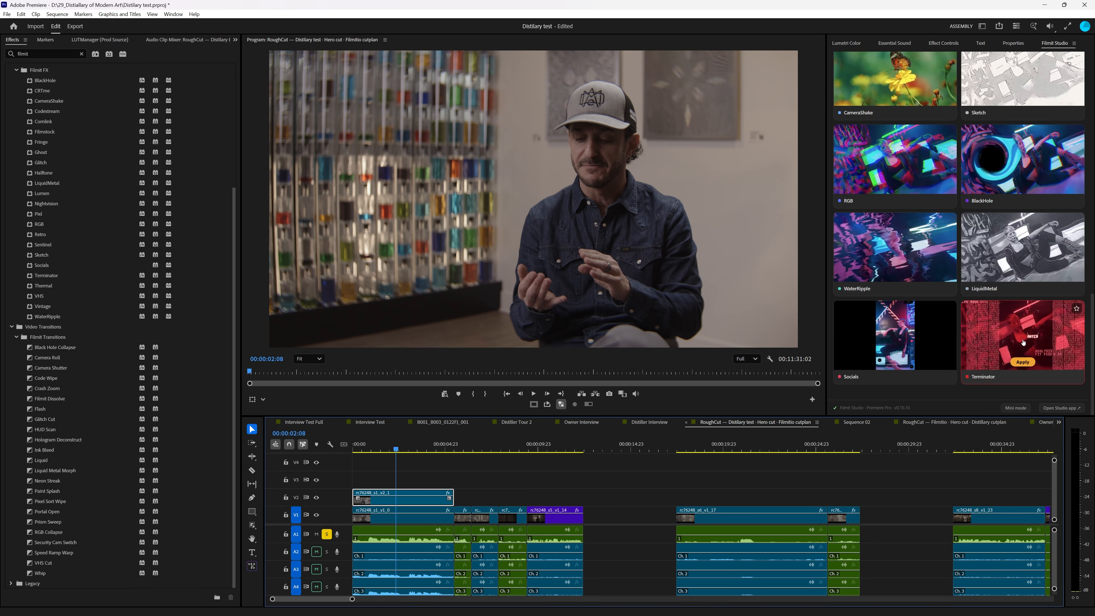
{"action": "left_click", "coordinate": [1023, 361]}
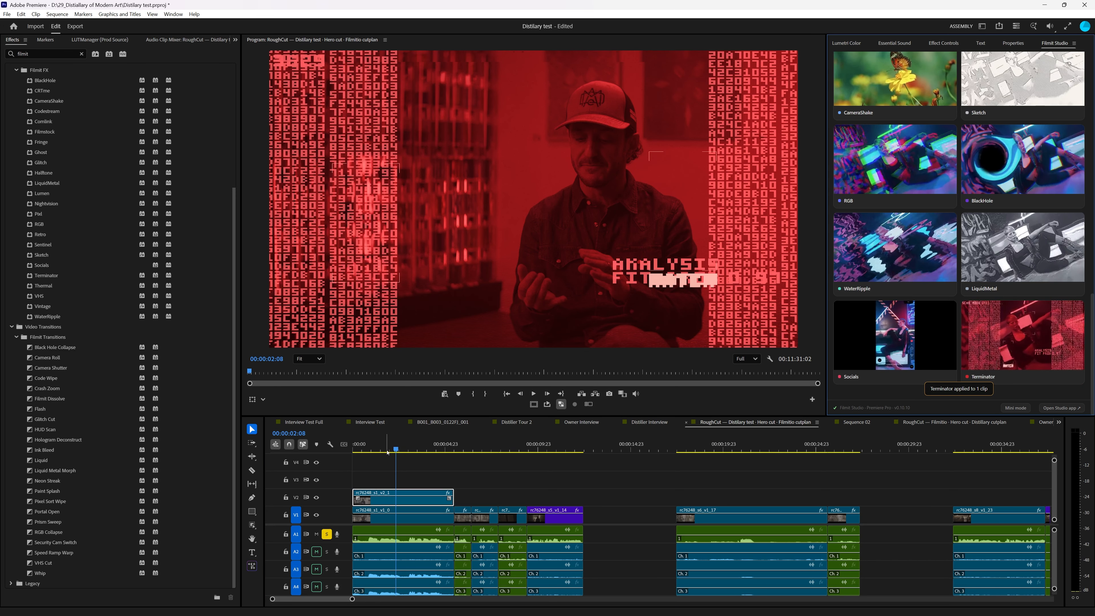
{"action": "left_click_drag", "start_coordinate": [387, 451], "coordinate": [408, 449]}
Add the Filmit VHS effect to the same V2 clip and check the frame at 00:00:02:11.
{"action": "scroll", "coordinate": [995, 259], "scroll_direction": "up", "scroll_amount": 10}
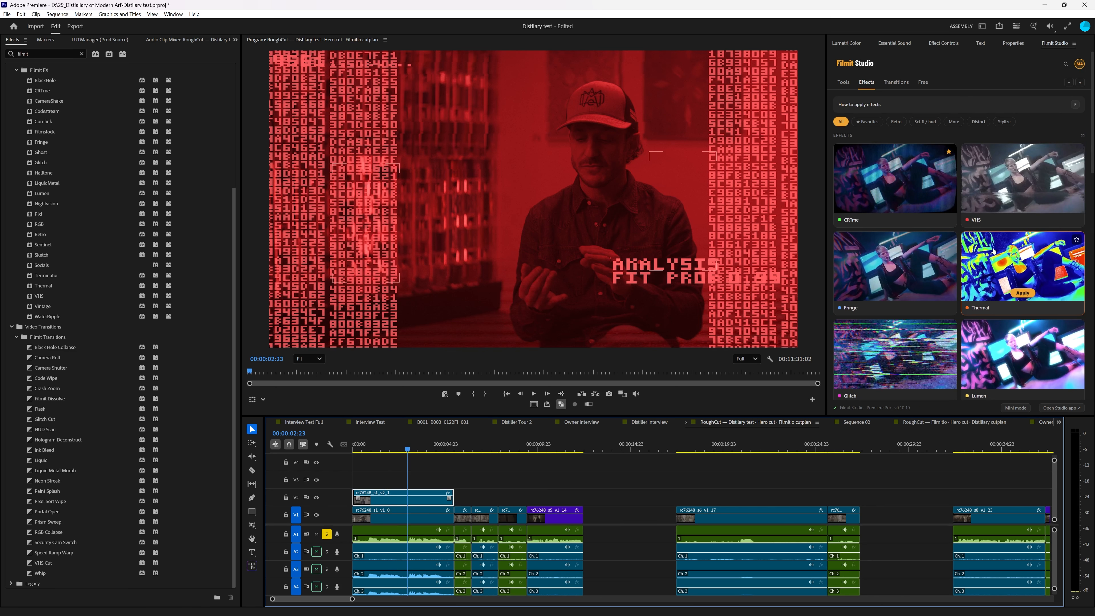
{"action": "mouse_move", "coordinate": [898, 181]}
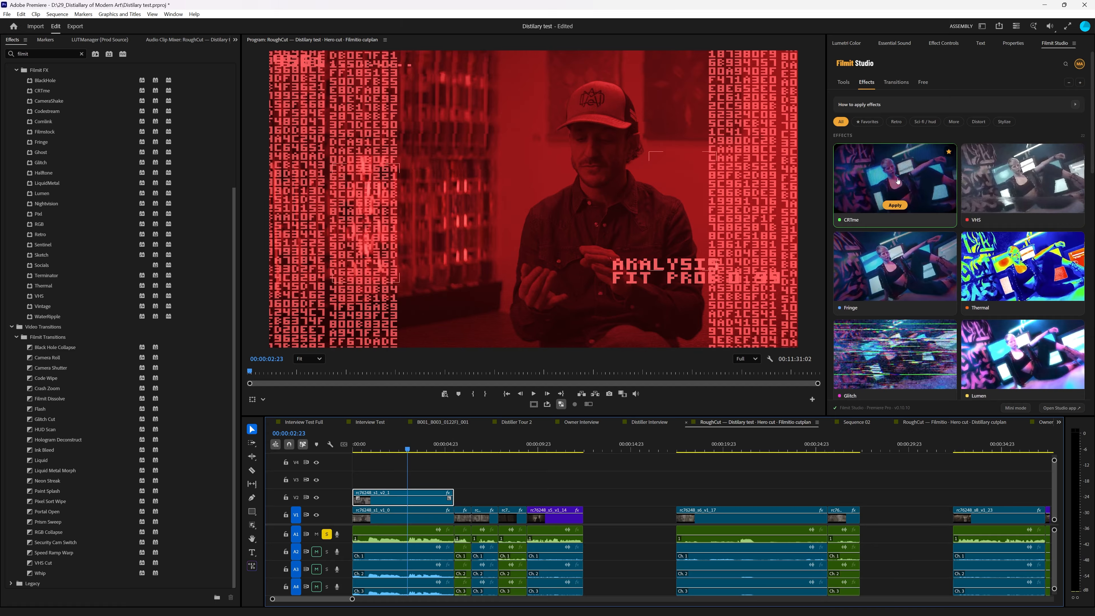
{"action": "left_click", "coordinate": [1023, 204]}
{"action": "left_click", "coordinate": [398, 450]}
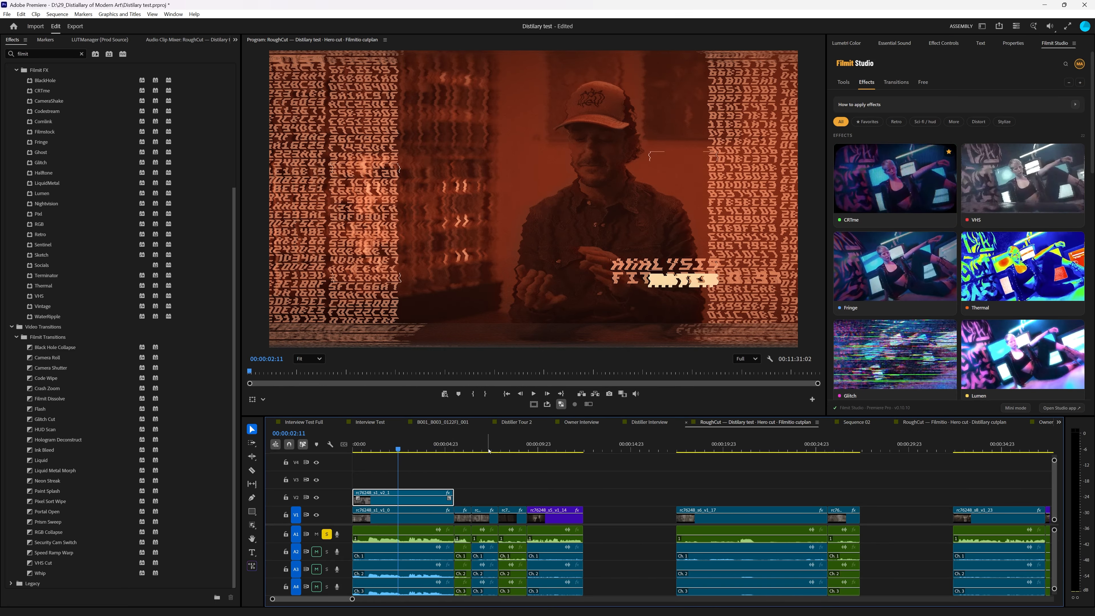
Add CameraShake from the native Filmit FX list to the V2 clip and scrub to 00:00:02:23.
{"action": "scroll", "coordinate": [143, 311], "scroll_direction": "up", "scroll_amount": 2}
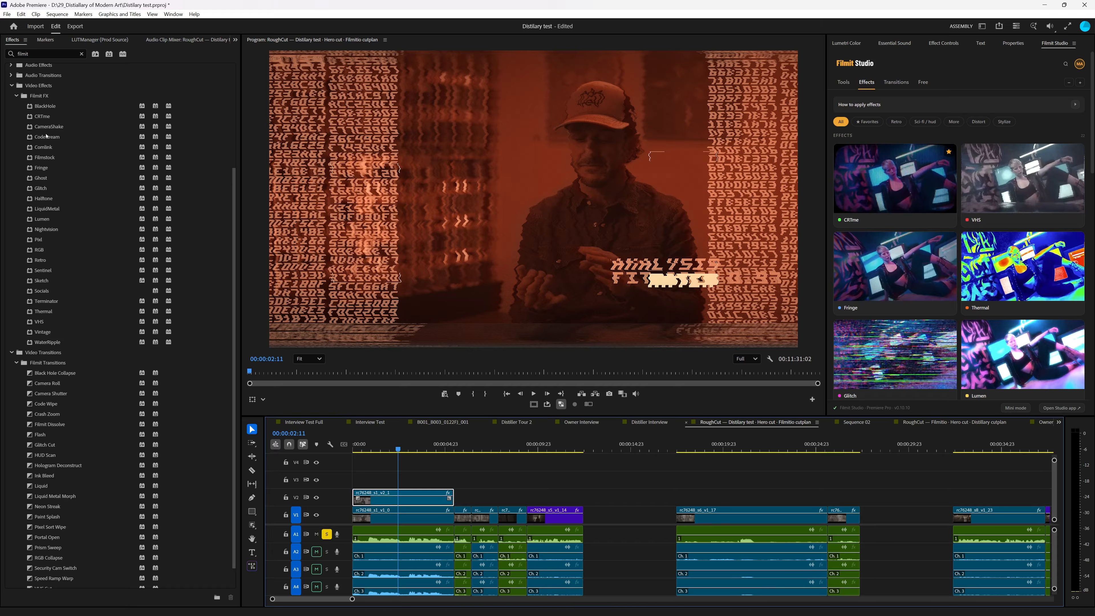
{"action": "left_click_drag", "start_coordinate": [48, 127], "coordinate": [86, 135]}
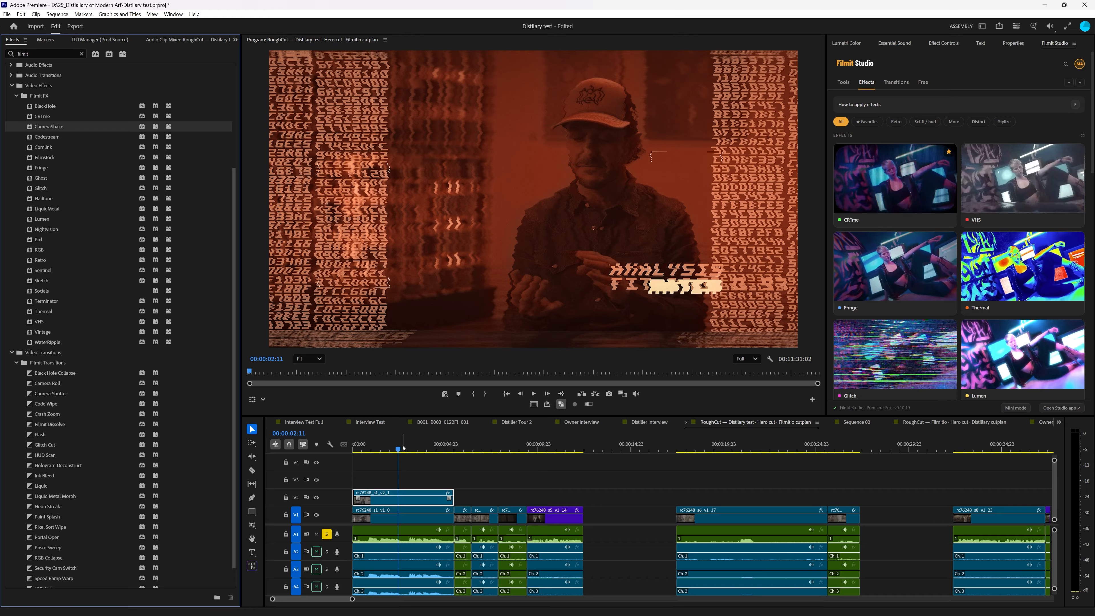
{"action": "mouse_move", "coordinate": [401, 449]}
{"action": "left_mouse_down"}
{"action": "mouse_move", "coordinate": [392, 449]}
{"action": "mouse_move", "coordinate": [407, 450]}
{"action": "left_mouse_up"}
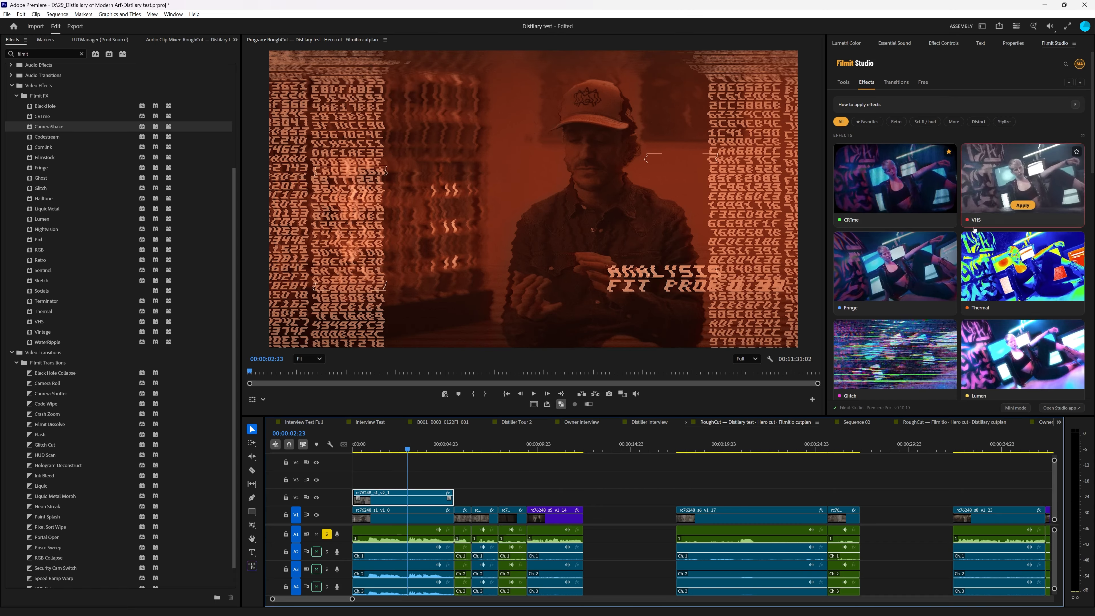
Show the Filmit transitions, then move the second V1 clip up to V2 and extend its end to about 00:00:09:23.
{"action": "mouse_move", "coordinate": [946, 184]}
{"action": "left_click", "coordinate": [896, 82]}
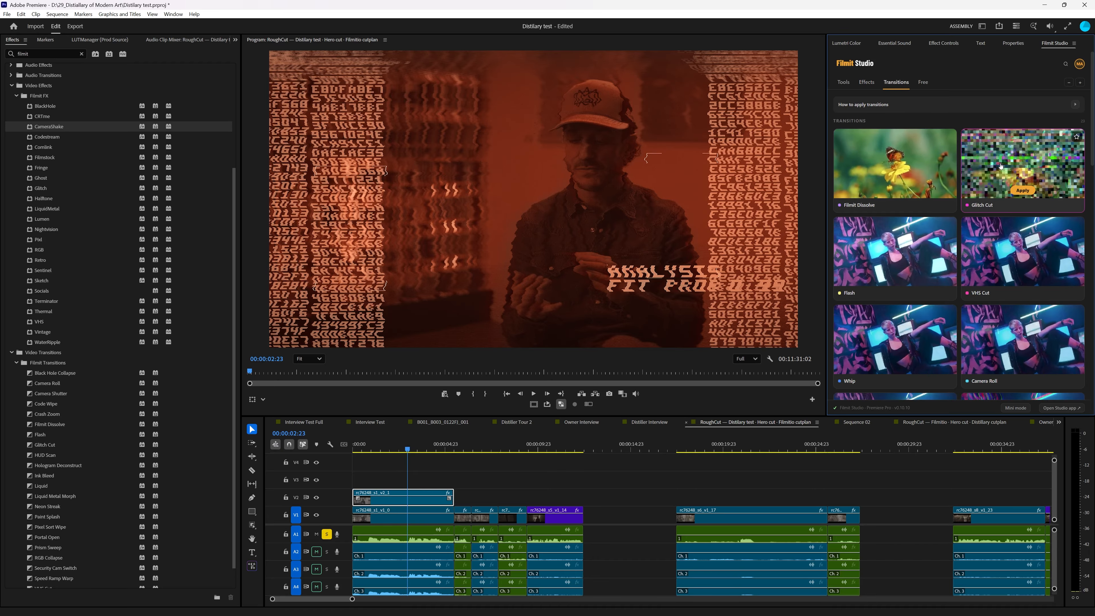
{"action": "left_click_drag", "start_coordinate": [462, 513], "coordinate": [538, 499]}
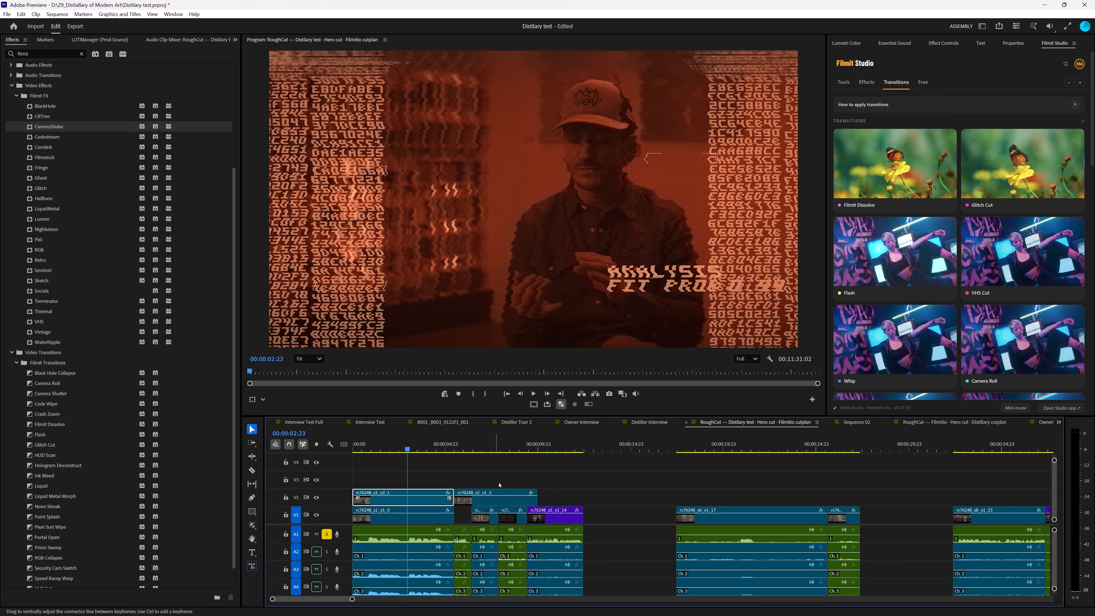
Try the Camera Roll transition on the cut between the two V2 clips, preview it, and undo it.
{"action": "mouse_move", "coordinate": [915, 262]}
{"action": "scroll", "coordinate": [915, 263], "scroll_direction": "down", "scroll_amount": 3}
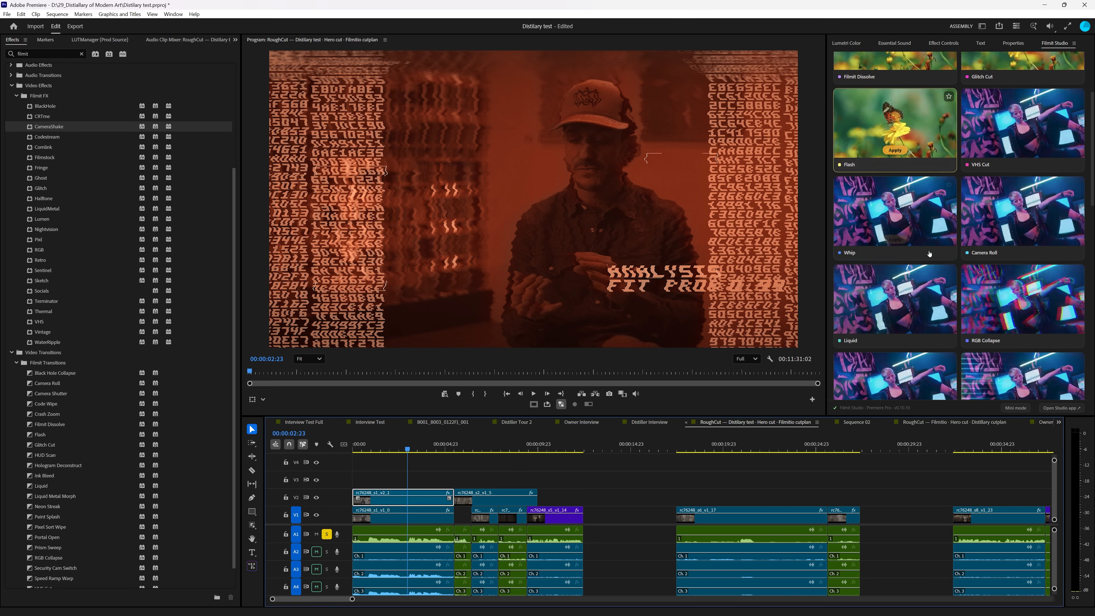
{"action": "mouse_move", "coordinate": [1006, 217]}
{"action": "left_click", "coordinate": [1022, 238]}
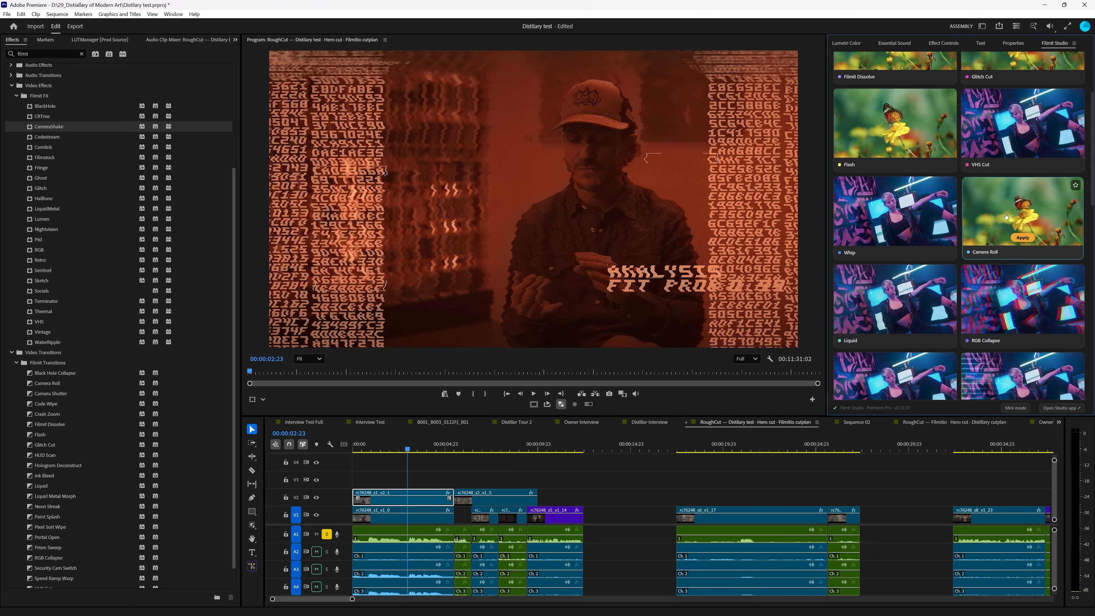
{"action": "mouse_move", "coordinate": [439, 448]}
{"action": "left_mouse_down"}
{"action": "mouse_move", "coordinate": [460, 449]}
{"action": "mouse_move", "coordinate": [426, 450]}
{"action": "left_mouse_up"}
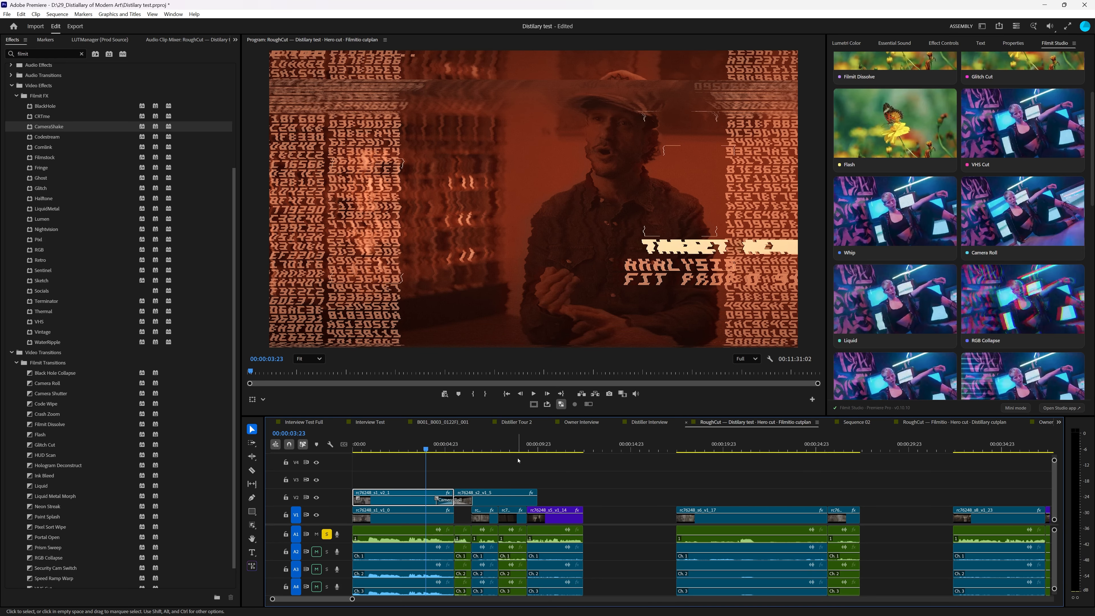
{"action": "key", "text": "ctrl+z"}
Try to apply Camera Roll with the second V2 clip selected, scrub back across the cut, and deselect the clip.
{"action": "left_click", "coordinate": [485, 501]}
{"action": "left_click", "coordinate": [498, 448]}
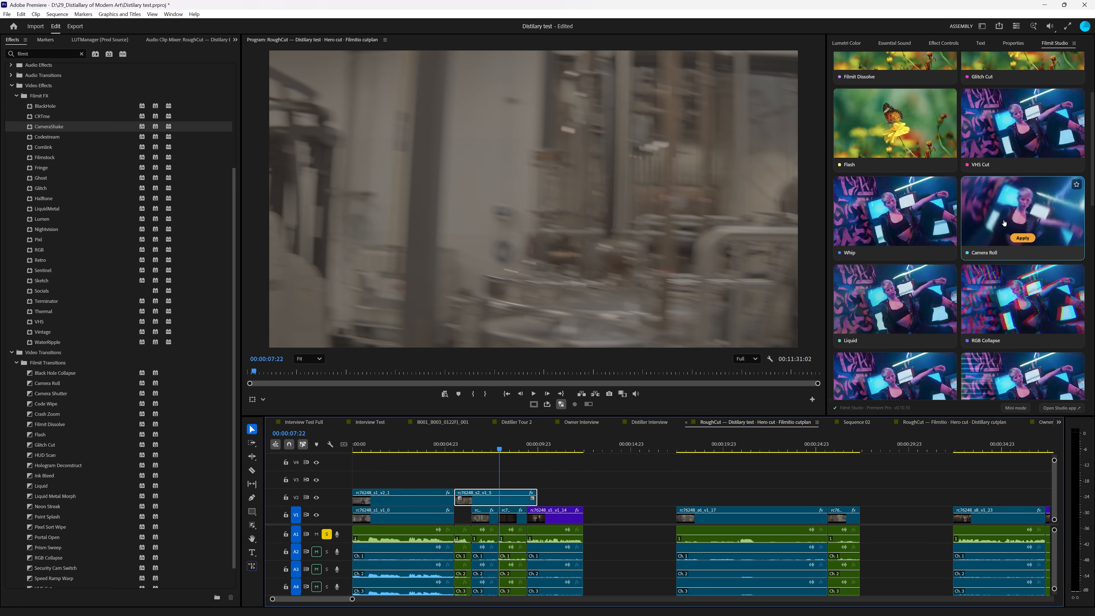
{"action": "left_click", "coordinate": [1022, 238]}
{"action": "left_click_drag", "start_coordinate": [475, 449], "coordinate": [418, 448]}
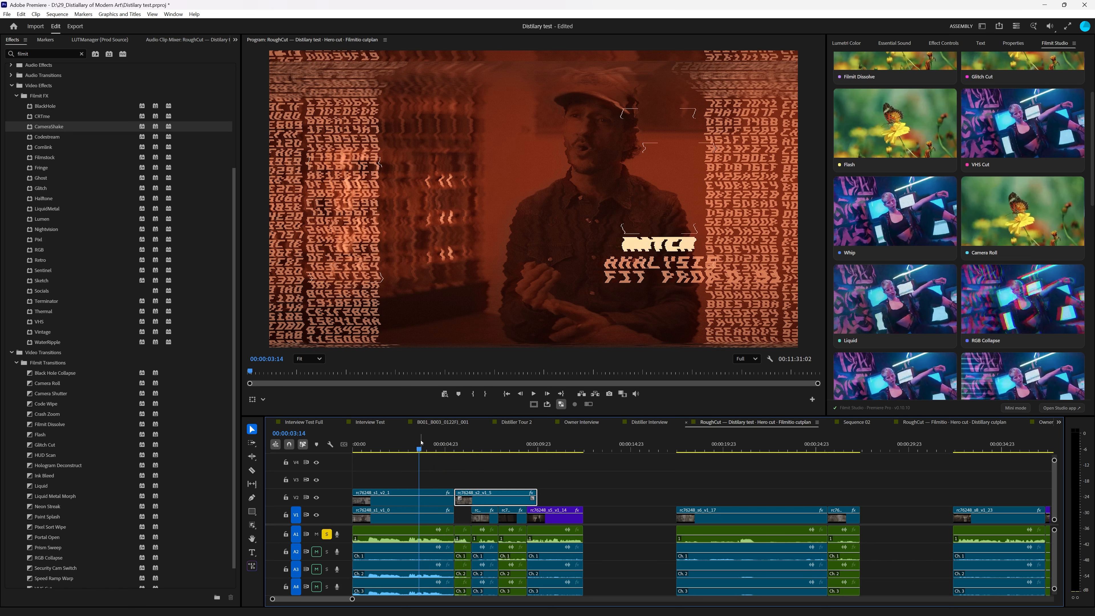
{"action": "mouse_move", "coordinate": [995, 241]}
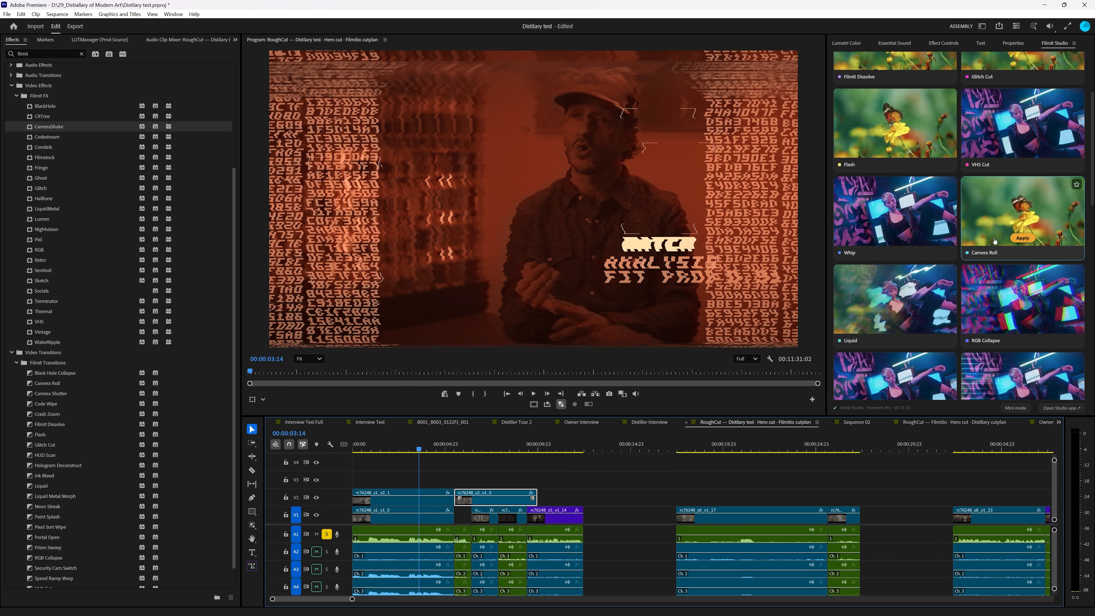
{"action": "left_click", "coordinate": [625, 499]}
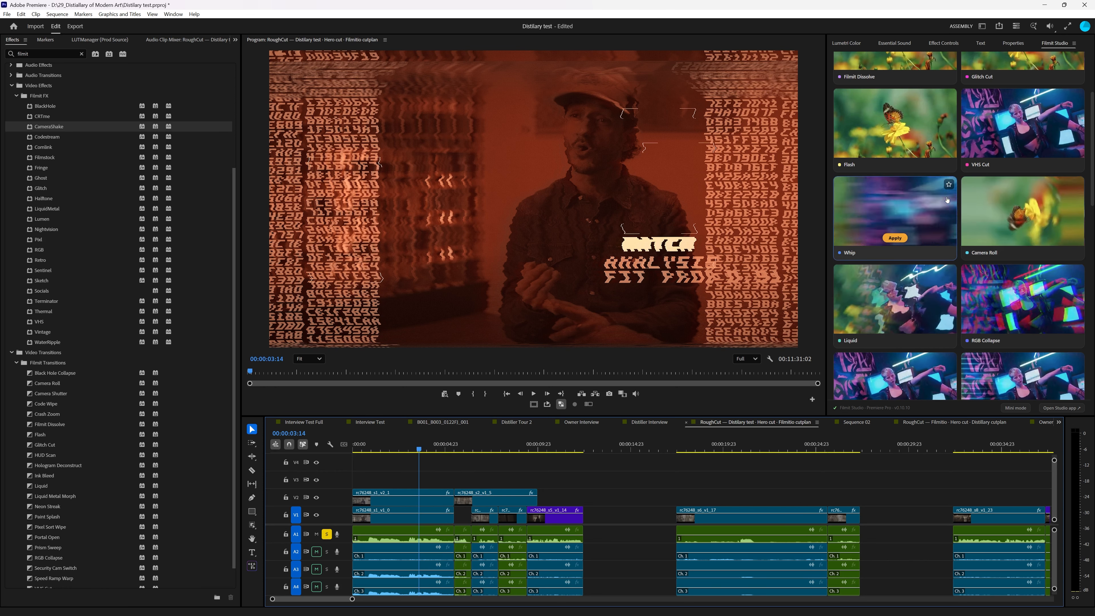
Return to the Filmit effects, view the CRTme effect's preview and description, and close its details.
{"action": "scroll", "coordinate": [895, 194], "scroll_direction": "up", "scroll_amount": 5}
{"action": "left_click", "coordinate": [868, 82]}
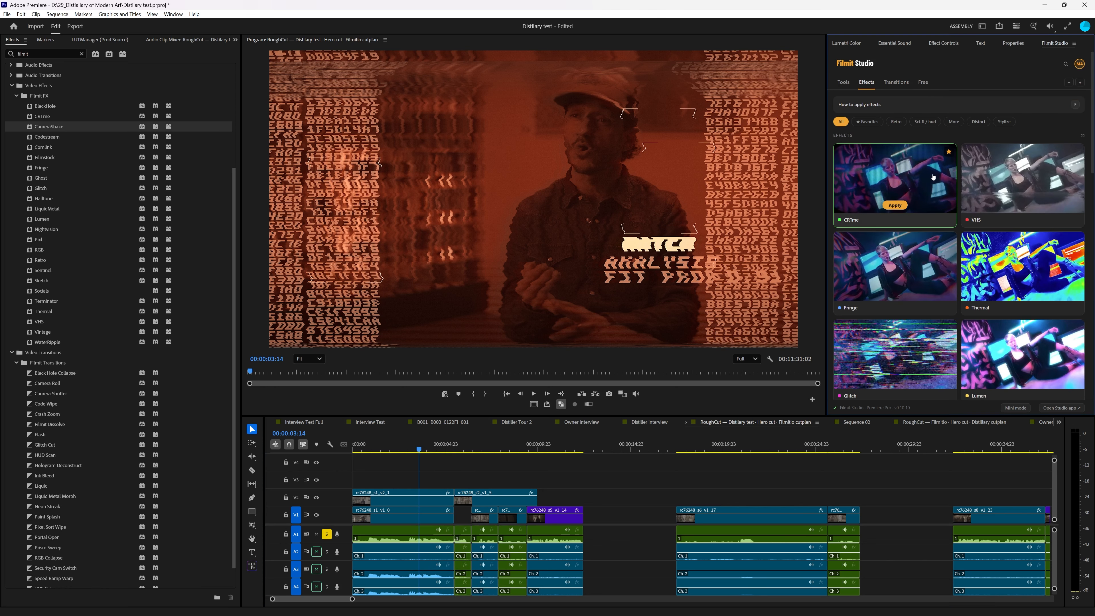
{"action": "left_click", "coordinate": [895, 181]}
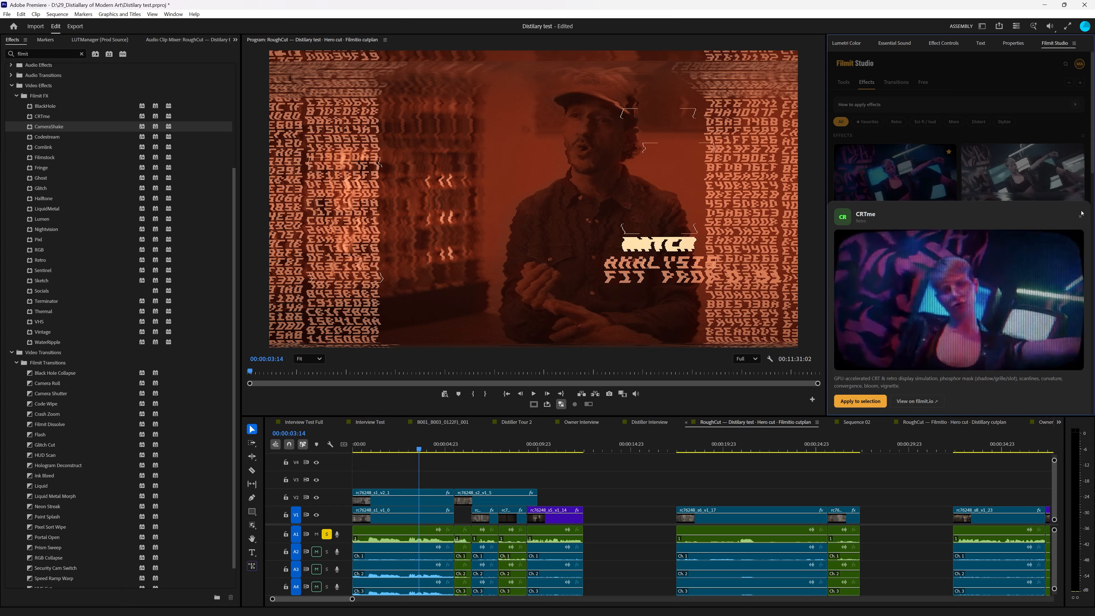
{"action": "left_click", "coordinate": [924, 199]}
Launch GIFer from Filmit Studio's free tools and widen its panel to view the trending GIFs.
{"action": "left_click", "coordinate": [923, 83]}
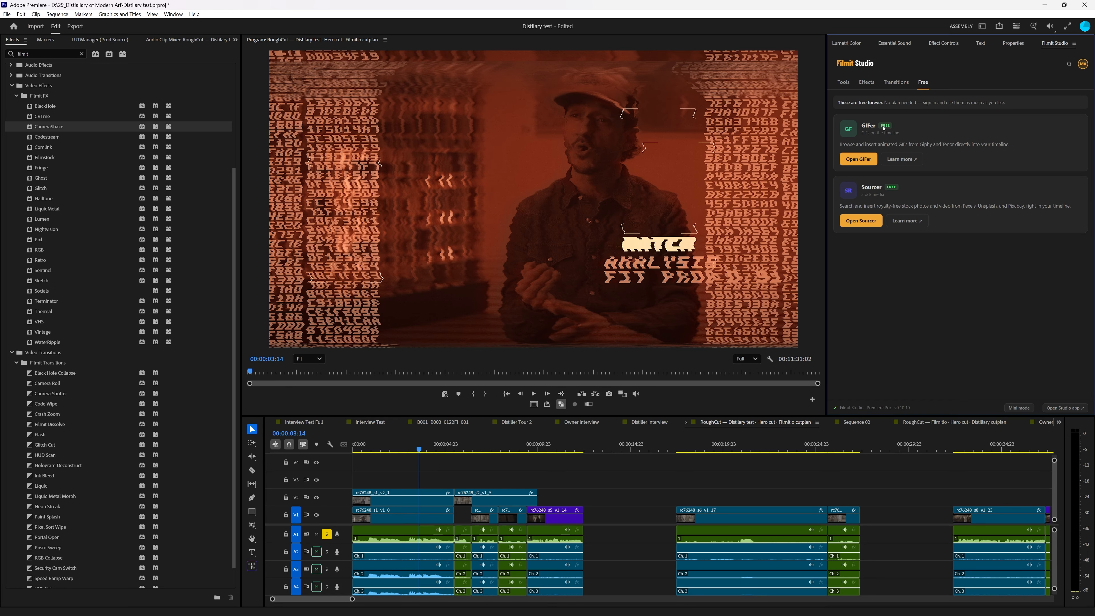
{"action": "left_click", "coordinate": [845, 83]}
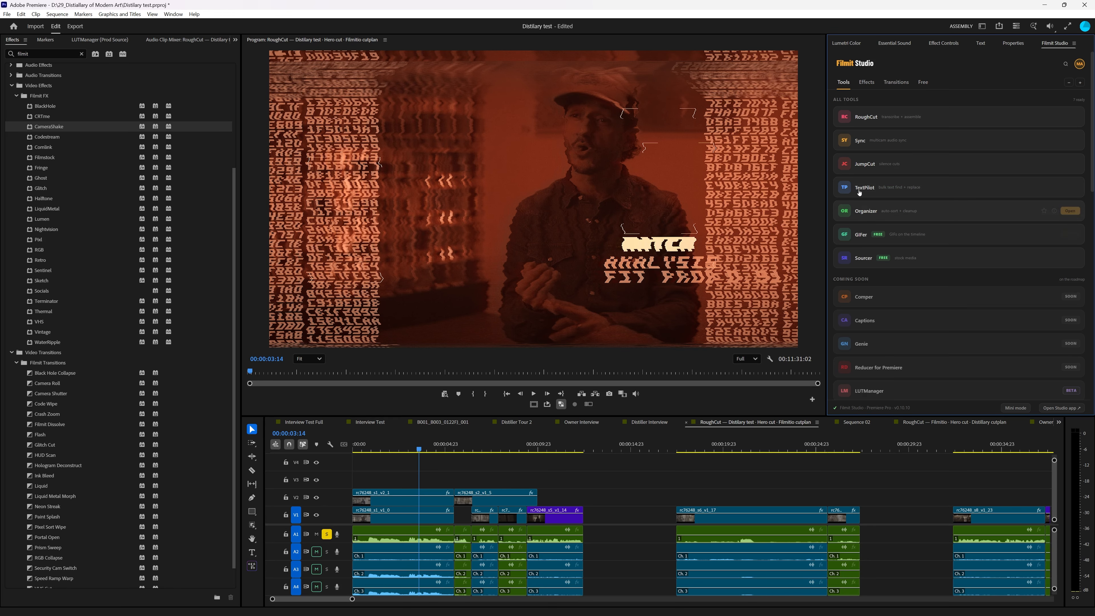
{"action": "left_click", "coordinate": [923, 82]}
{"action": "left_click", "coordinate": [858, 159]}
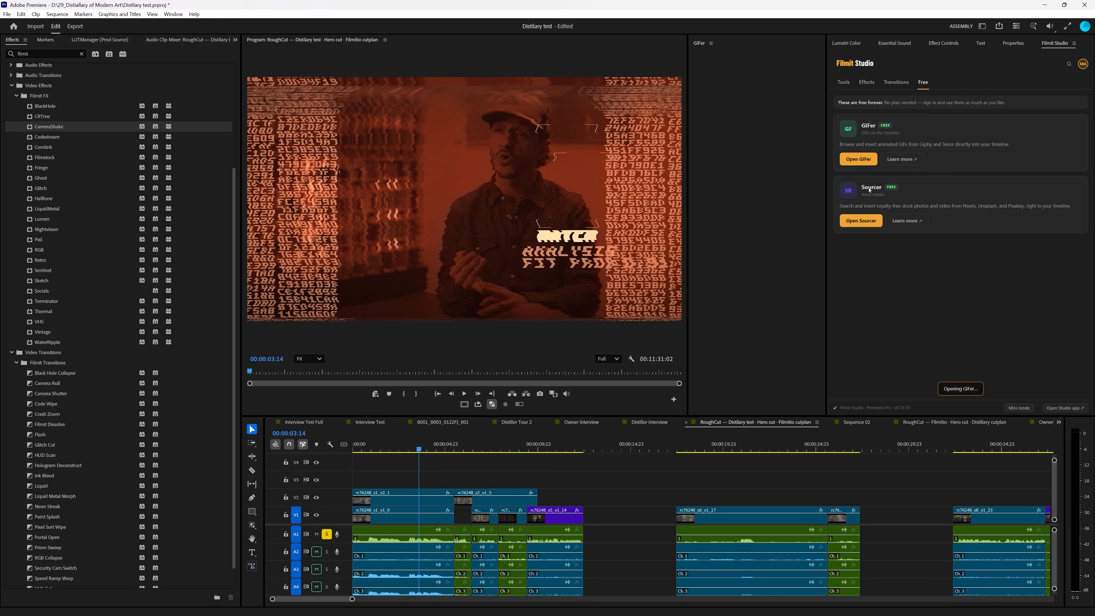
{"action": "left_click_drag", "start_coordinate": [687, 135], "coordinate": [604, 135]}
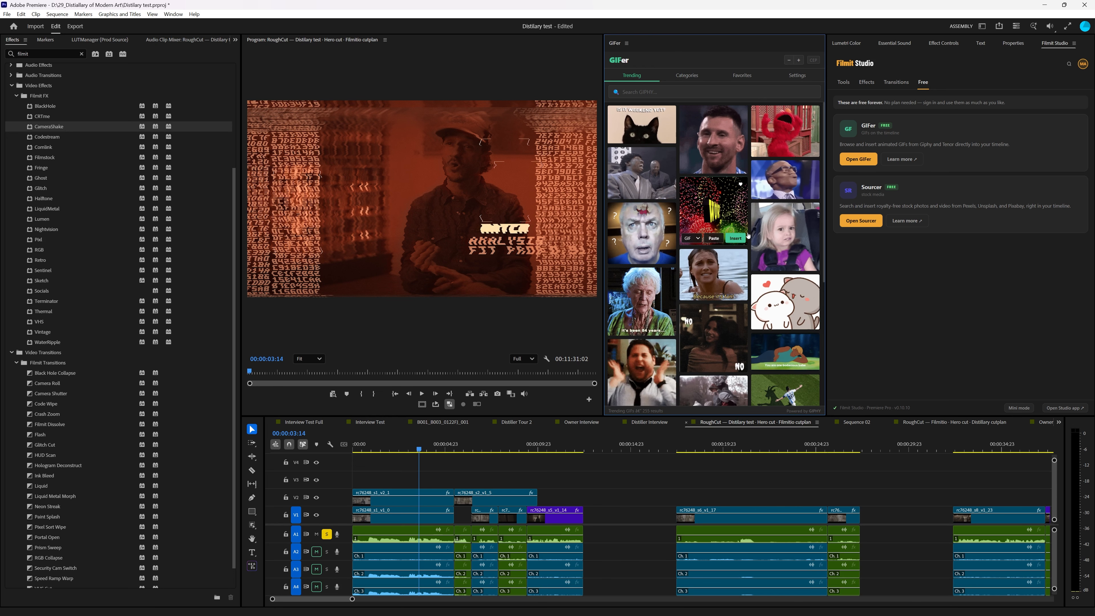
{"action": "mouse_move", "coordinate": [748, 235]}
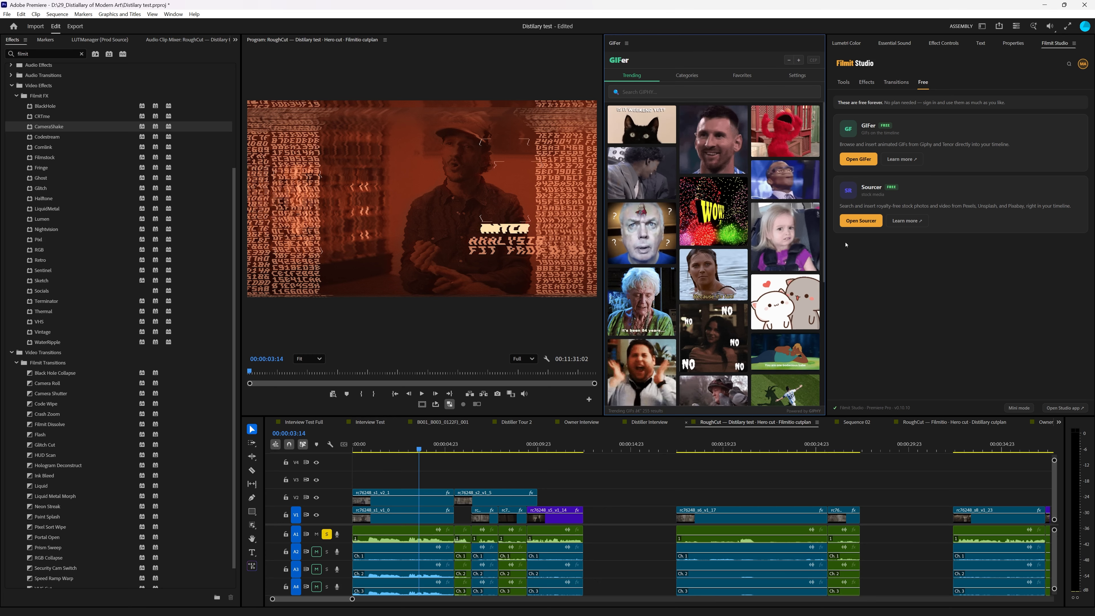
Launch the free Sourcer tool and look over its Pexels stock photos.
{"action": "left_click", "coordinate": [860, 221]}
{"action": "mouse_move", "coordinate": [727, 265]}
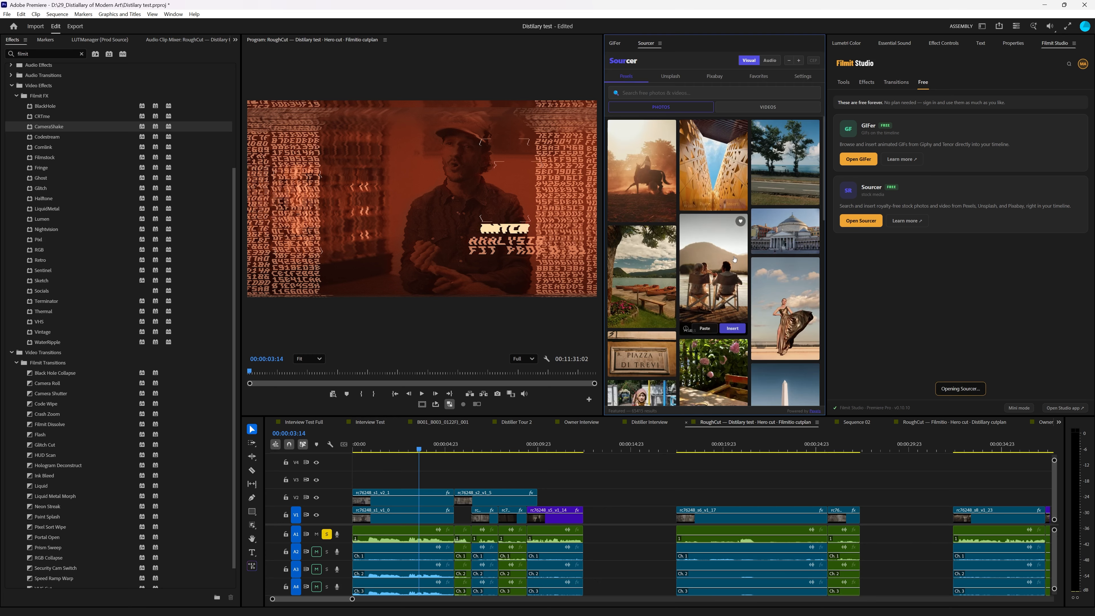
{"action": "scroll", "coordinate": [727, 265], "scroll_direction": "up", "scroll_amount": 5}
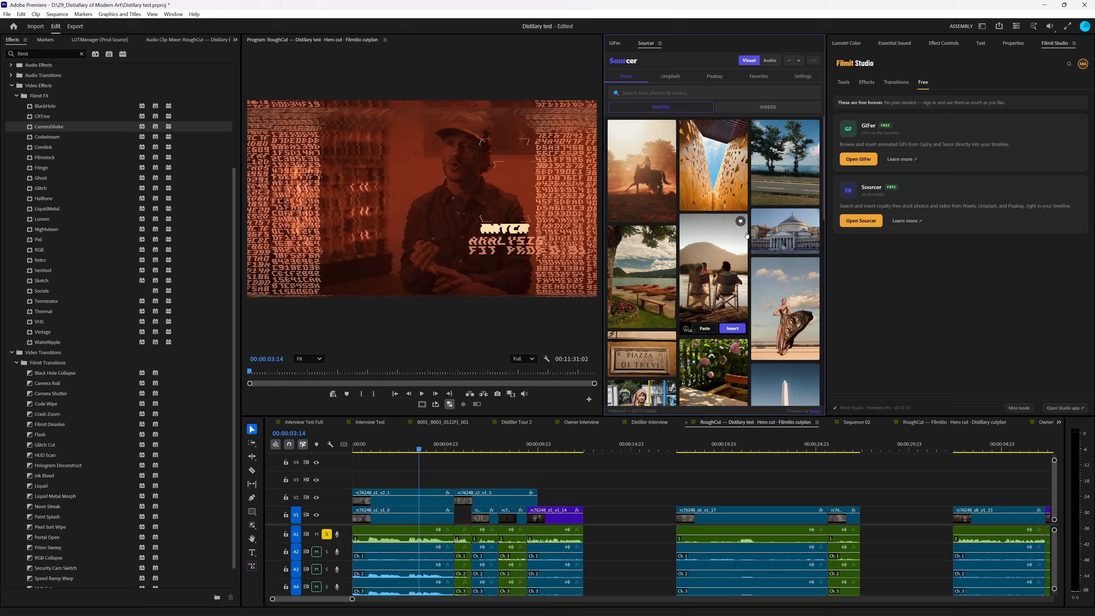
Browse Sourcer's stock videos from Pexels and from Pixabay.
{"action": "mouse_move", "coordinate": [701, 142]}
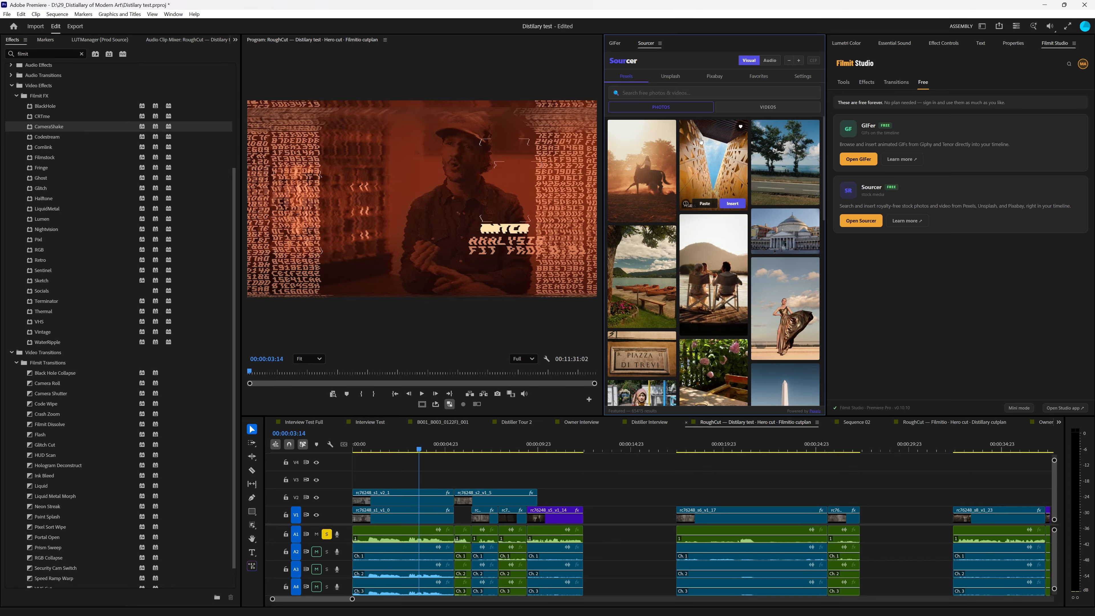
{"action": "left_click", "coordinate": [768, 107]}
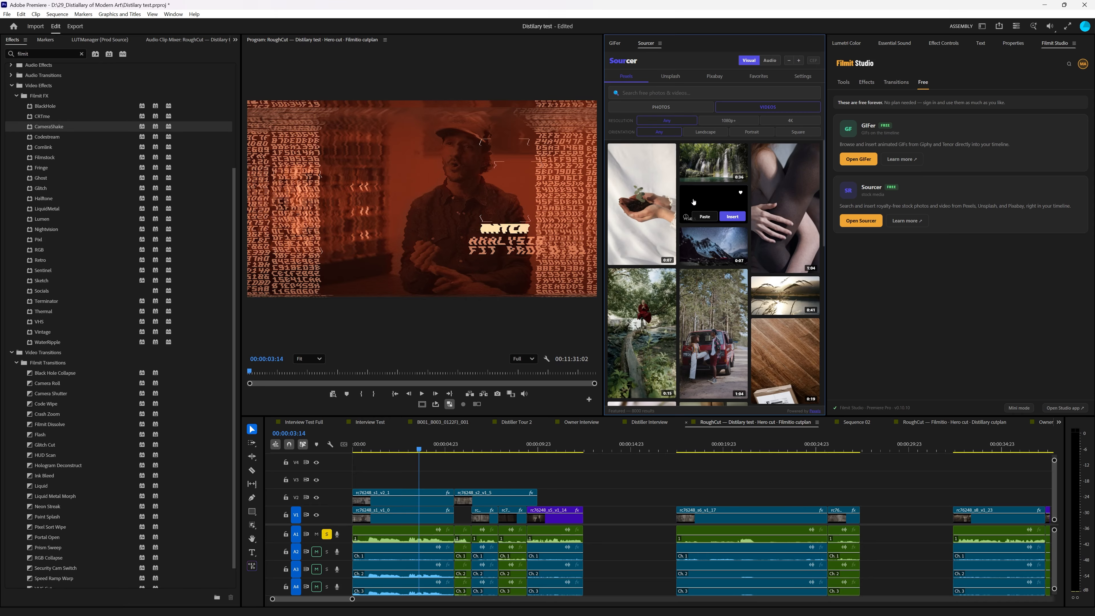
{"action": "left_click", "coordinate": [711, 76]}
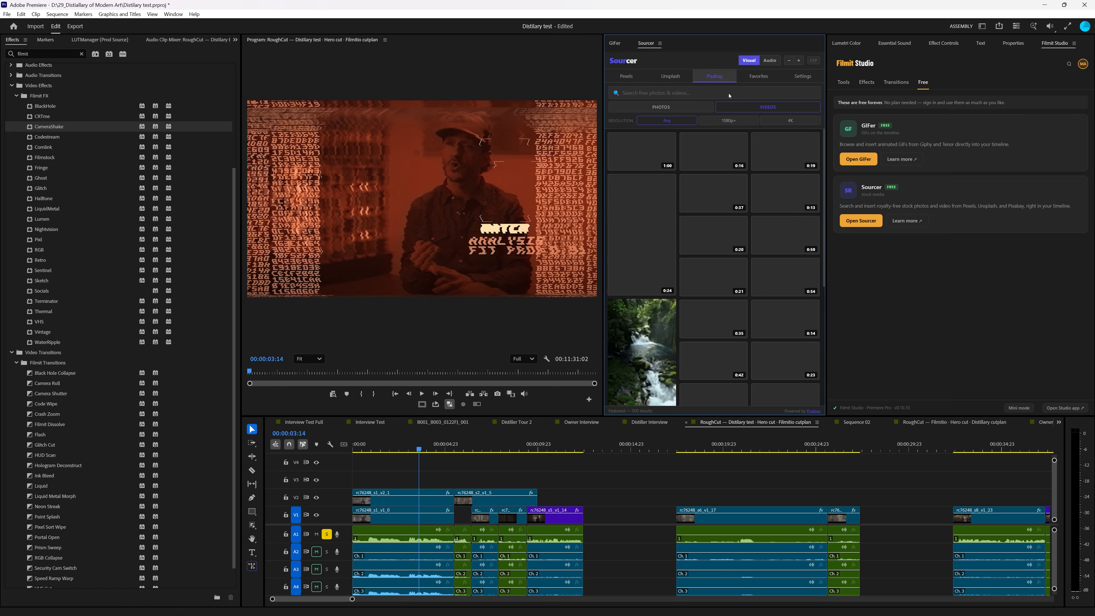
{"action": "mouse_move", "coordinate": [774, 271]}
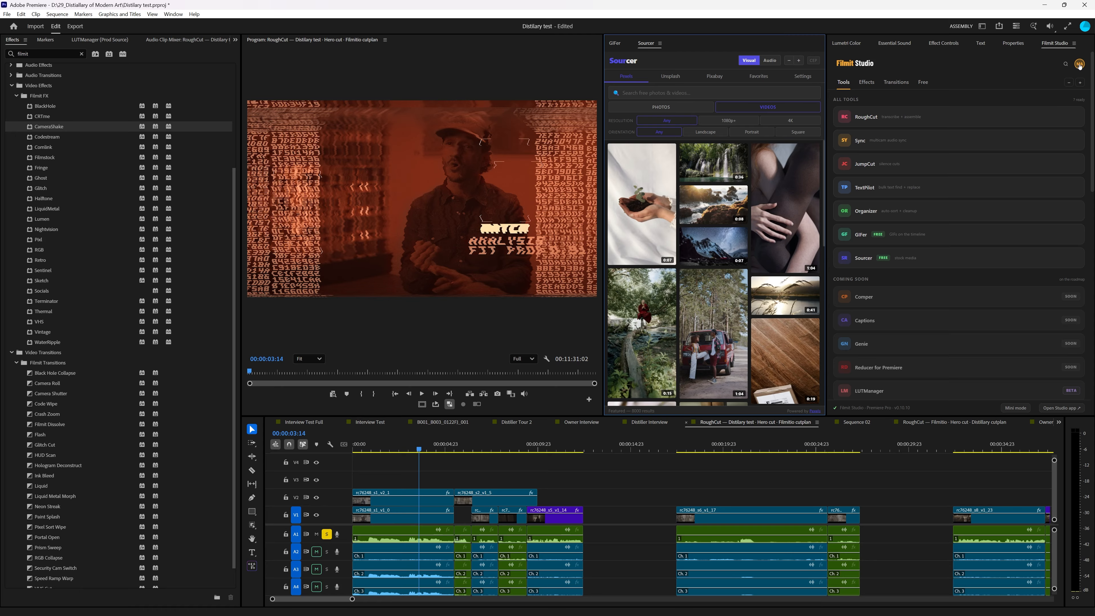
Open the Filmit Studio account settings, expand the API keys list to view the configured services, and collapse it again.
{"action": "left_click", "coordinate": [1079, 65]}
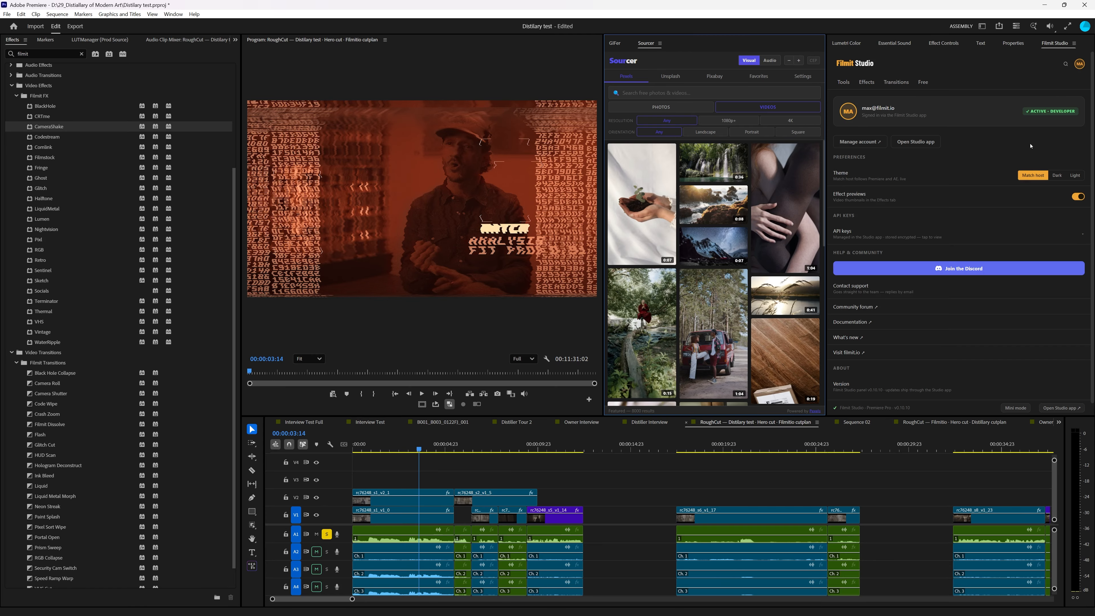
{"action": "left_click", "coordinate": [906, 239]}
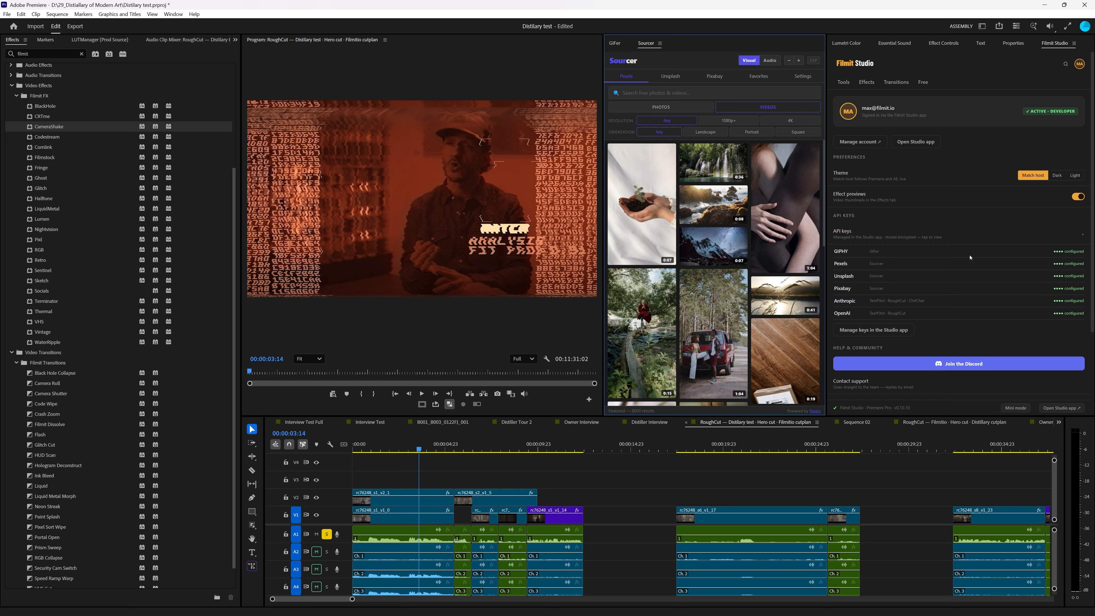
{"action": "left_click", "coordinate": [1075, 237]}
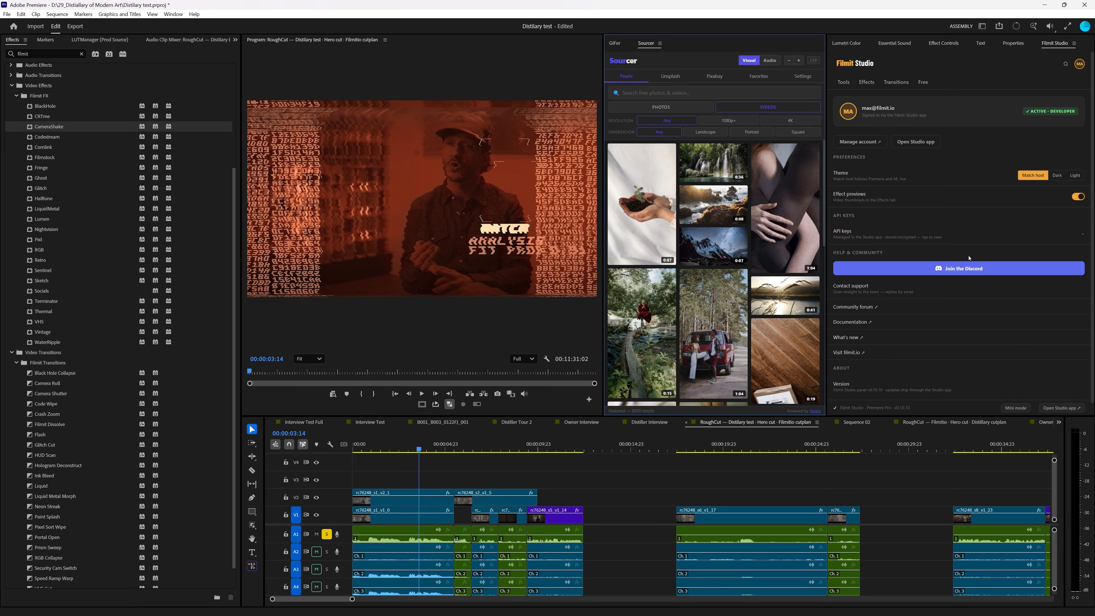
View the Contact support form in the account settings, dismiss it unsent, and return to the list of tools.
{"action": "scroll", "coordinate": [972, 290], "scroll_direction": "down", "scroll_amount": 1}
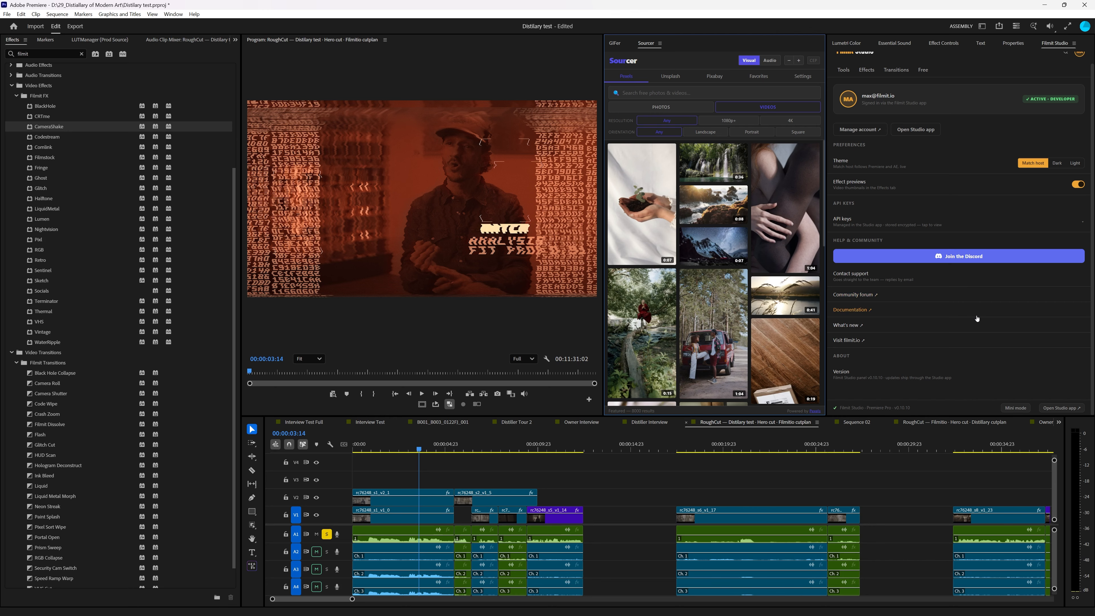
{"action": "left_click", "coordinate": [866, 276]}
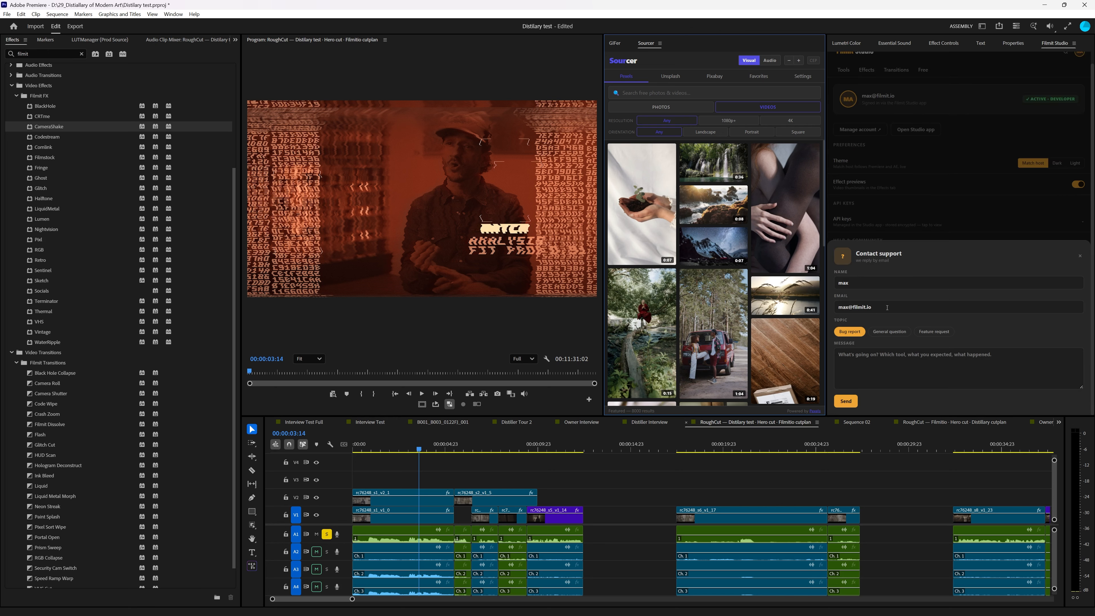
{"action": "left_click", "coordinate": [846, 83]}
{"action": "left_click", "coordinate": [843, 82]}
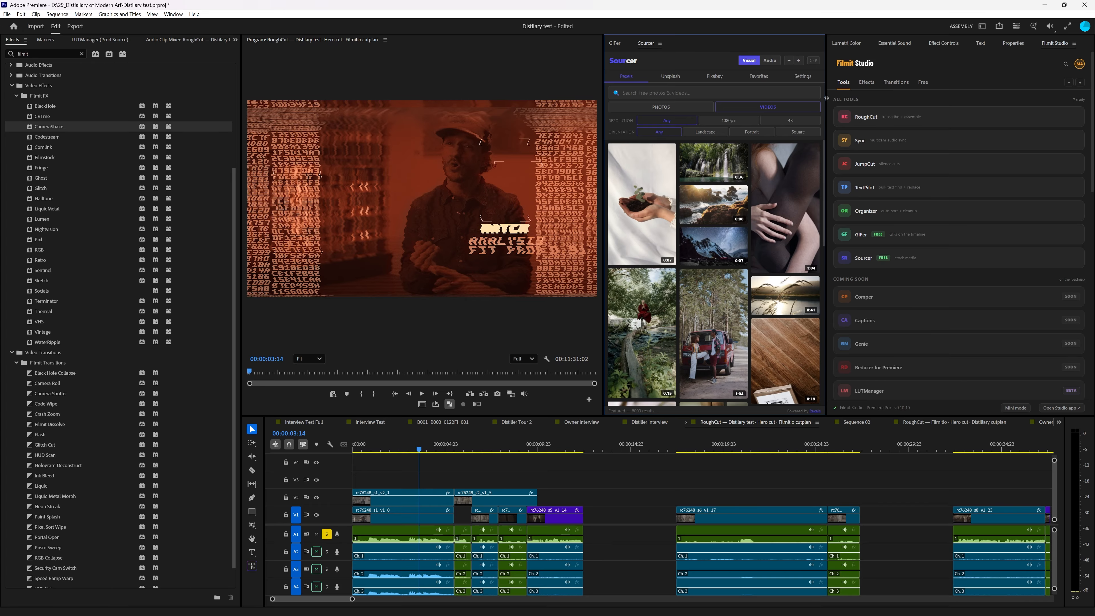
Shrink the Filmit Studio panel to its icon strip and launch Sync, JumpCut, TextPilot, Organizer, GIFer, Sourcer and RoughCut, ending on Sync.
{"action": "left_click_drag", "start_coordinate": [826, 98], "coordinate": [1068, 132]}
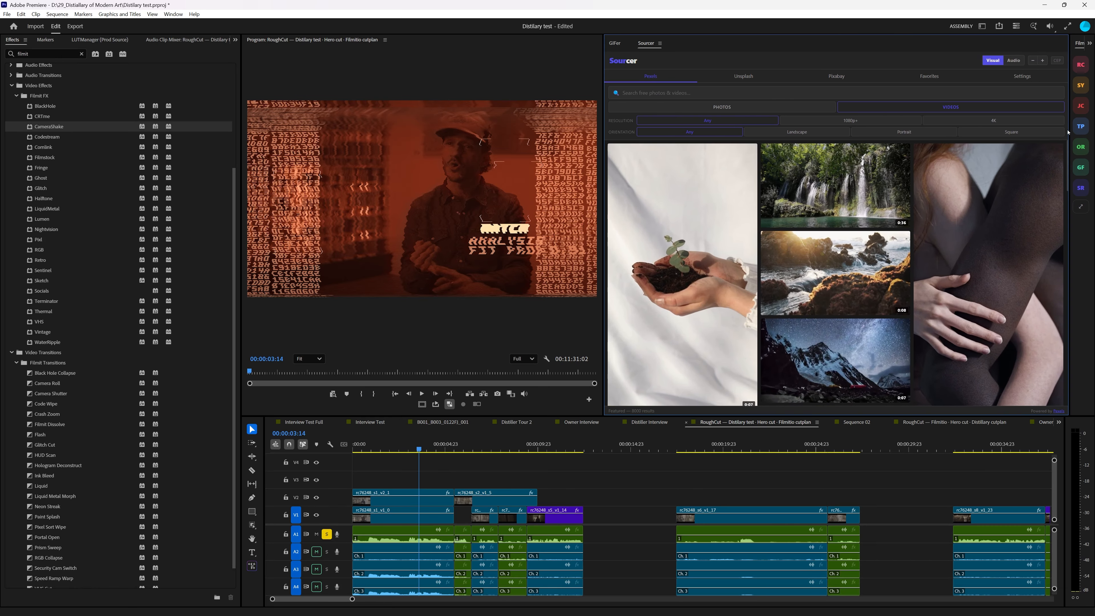
{"action": "left_click", "coordinate": [1083, 88]}
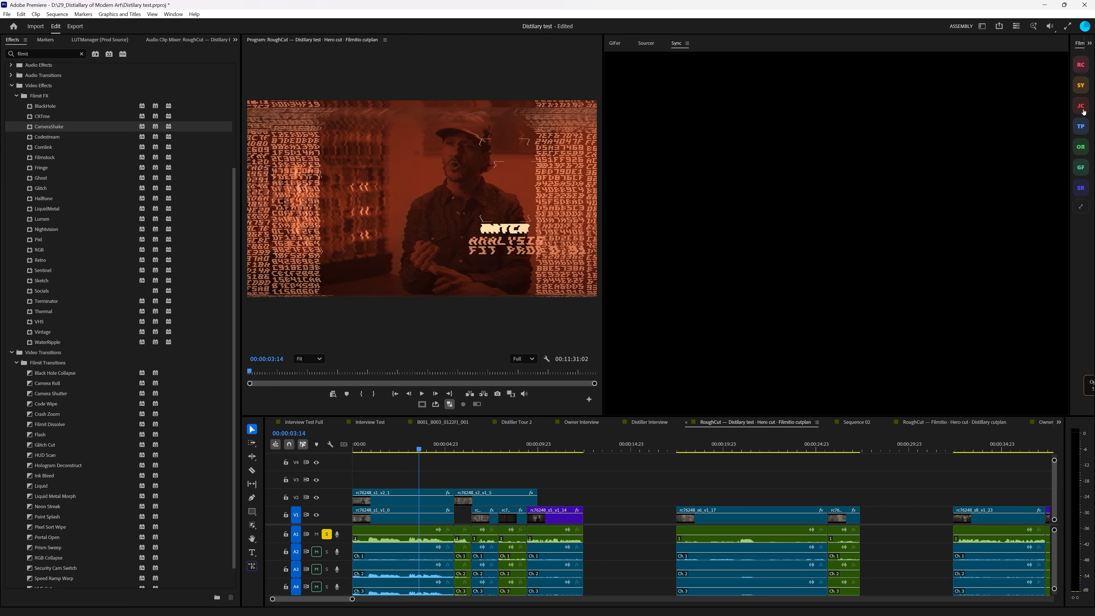
{"action": "left_click", "coordinate": [1081, 108]}
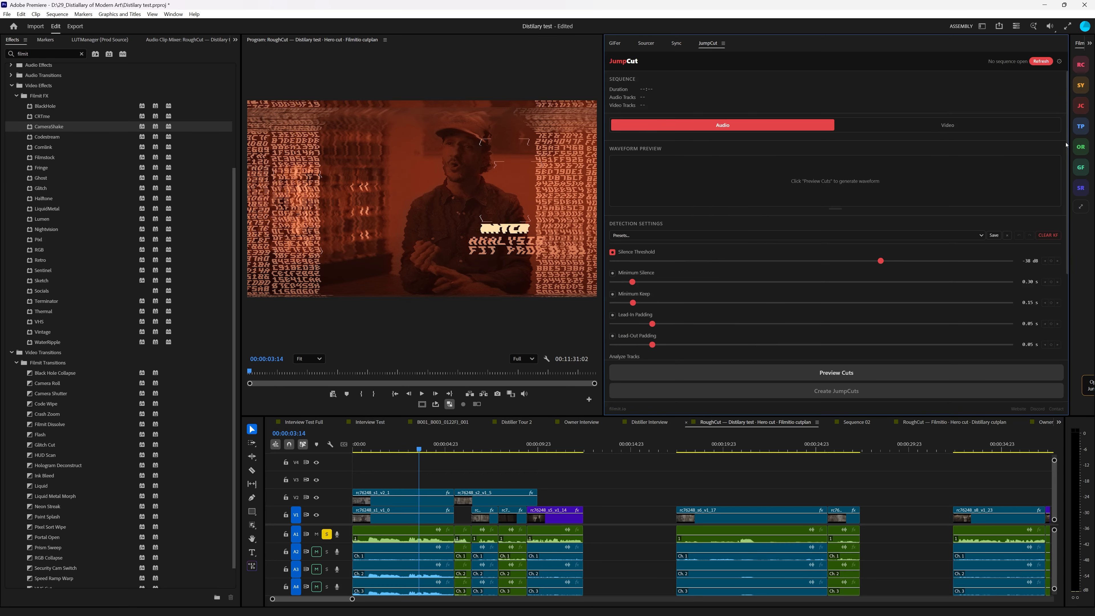
{"action": "left_click", "coordinate": [1082, 138]}
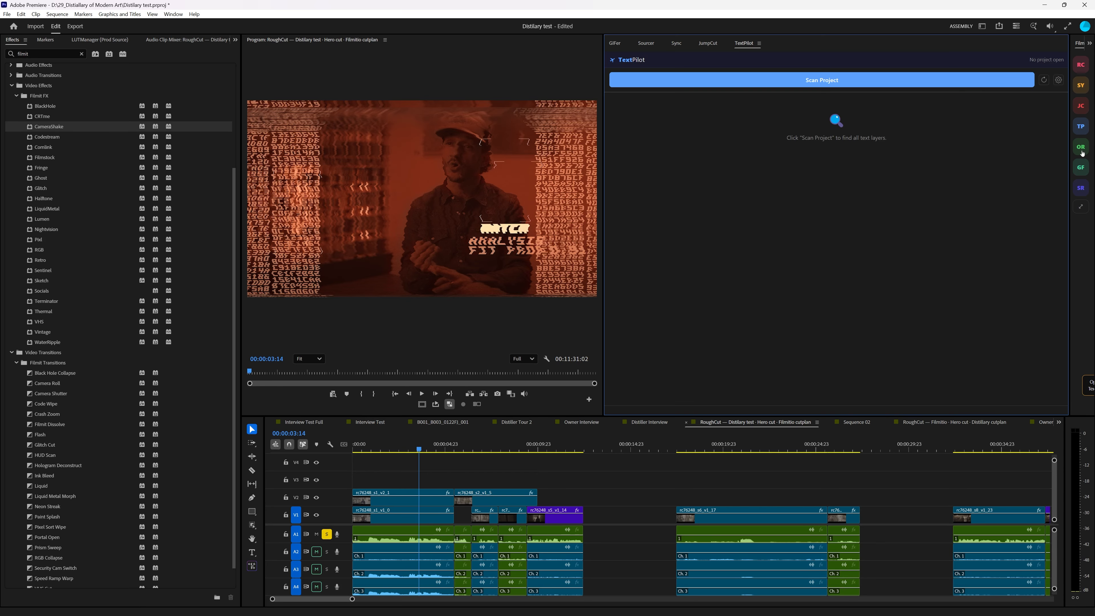
{"action": "left_click", "coordinate": [1080, 169]}
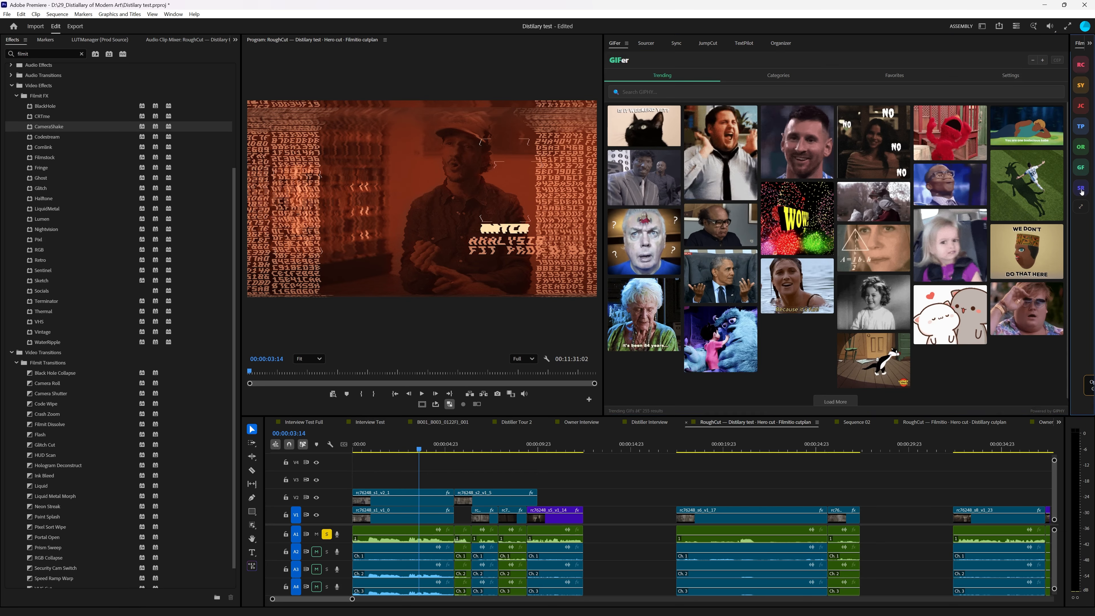
{"action": "left_click", "coordinate": [1081, 188]}
{"action": "left_click", "coordinate": [1081, 65]}
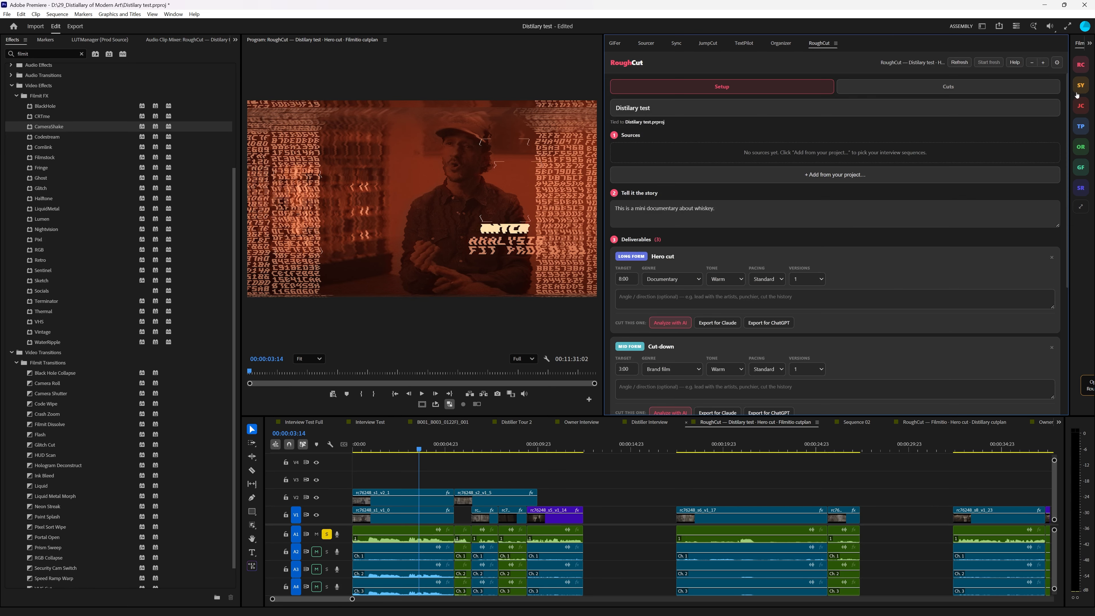
{"action": "left_click", "coordinate": [1080, 85]}
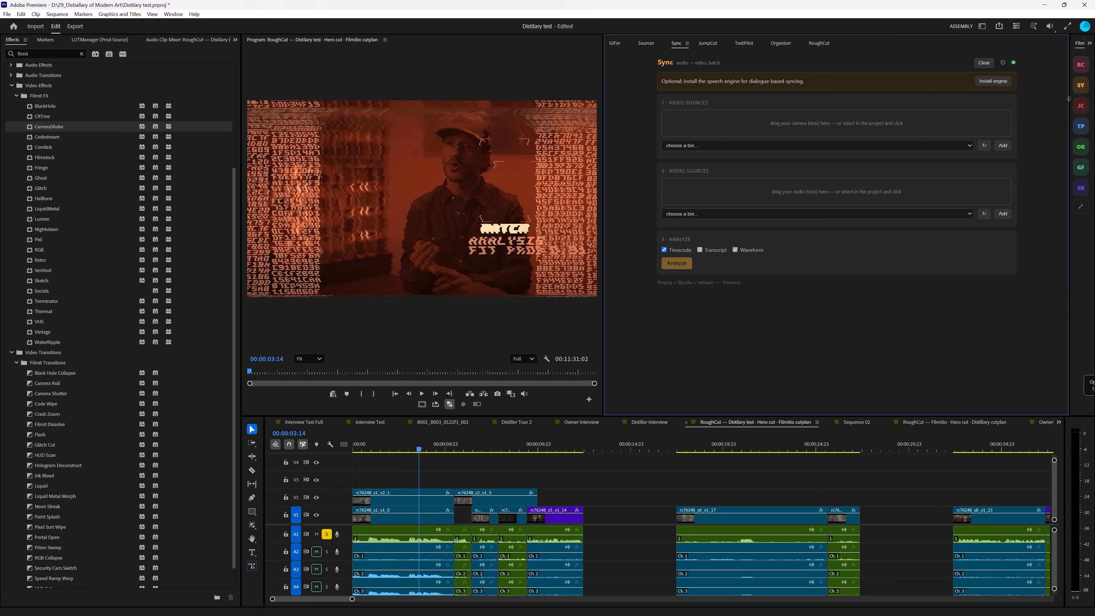
Widen the Filmit Studio panel back to the full tool list and pin JumpCut and TextPilot.
{"action": "left_click_drag", "start_coordinate": [1069, 99], "coordinate": [884, 98]}
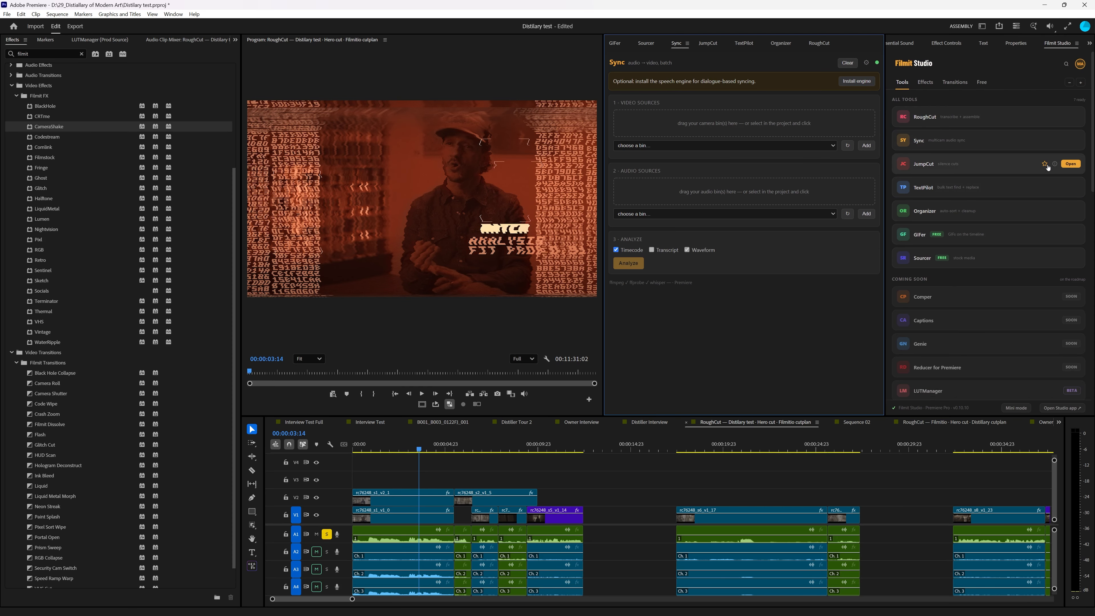
{"action": "left_click", "coordinate": [1045, 165]}
{"action": "left_click", "coordinate": [1045, 243]}
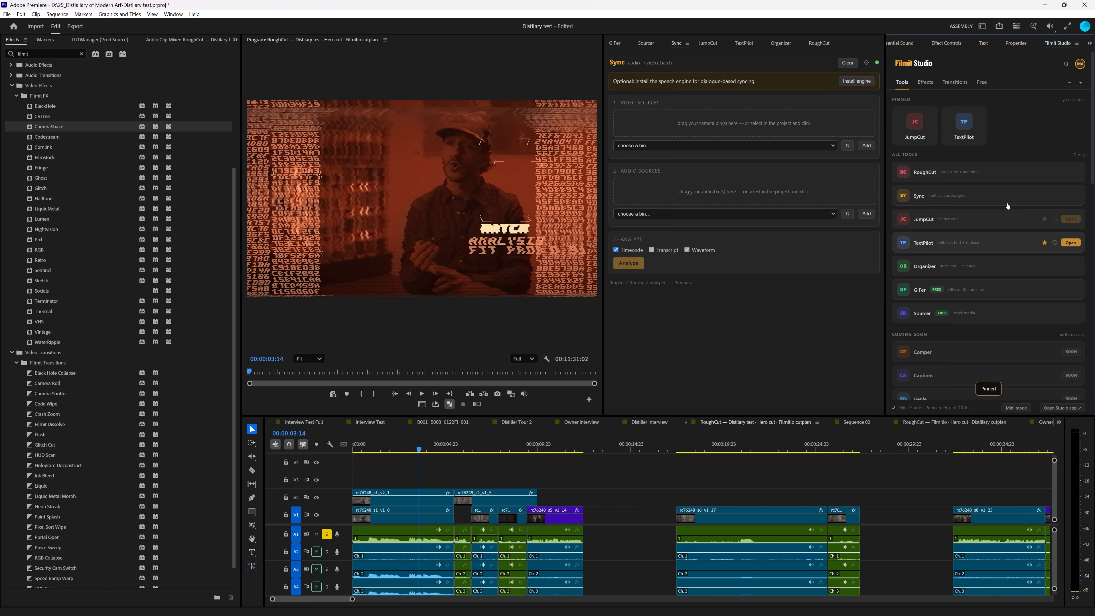
Narrow the panel to the icon strip and open the pinned JumpCut and TextPilot tools, followed by Sync.
{"action": "left_click_drag", "start_coordinate": [885, 132], "coordinate": [1071, 147]}
{"action": "left_click", "coordinate": [1081, 65]}
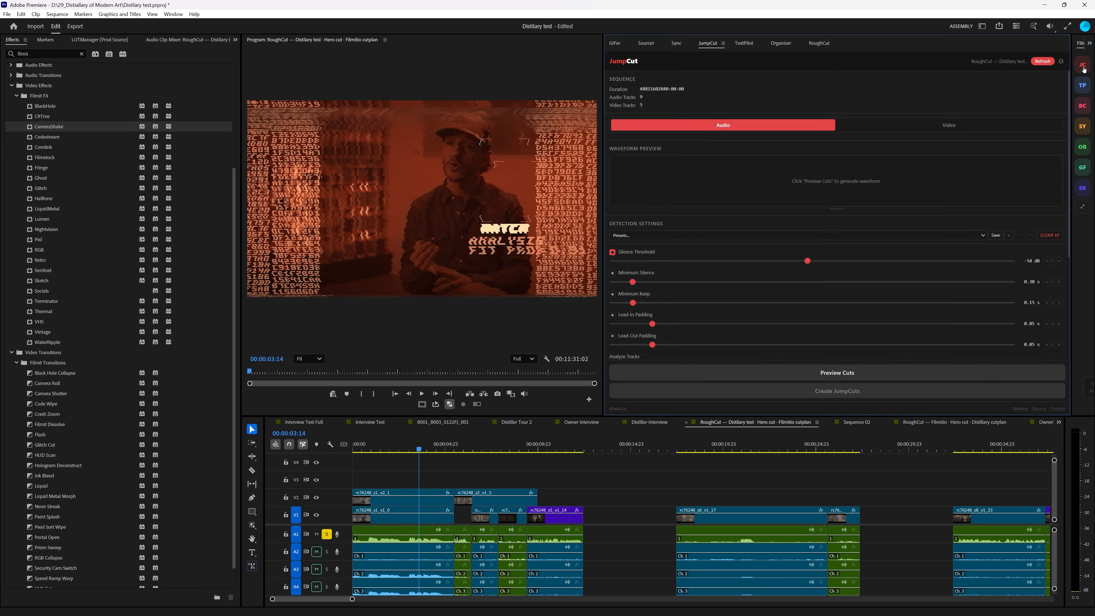
{"action": "left_click", "coordinate": [1081, 86]}
{"action": "left_click", "coordinate": [1083, 126]}
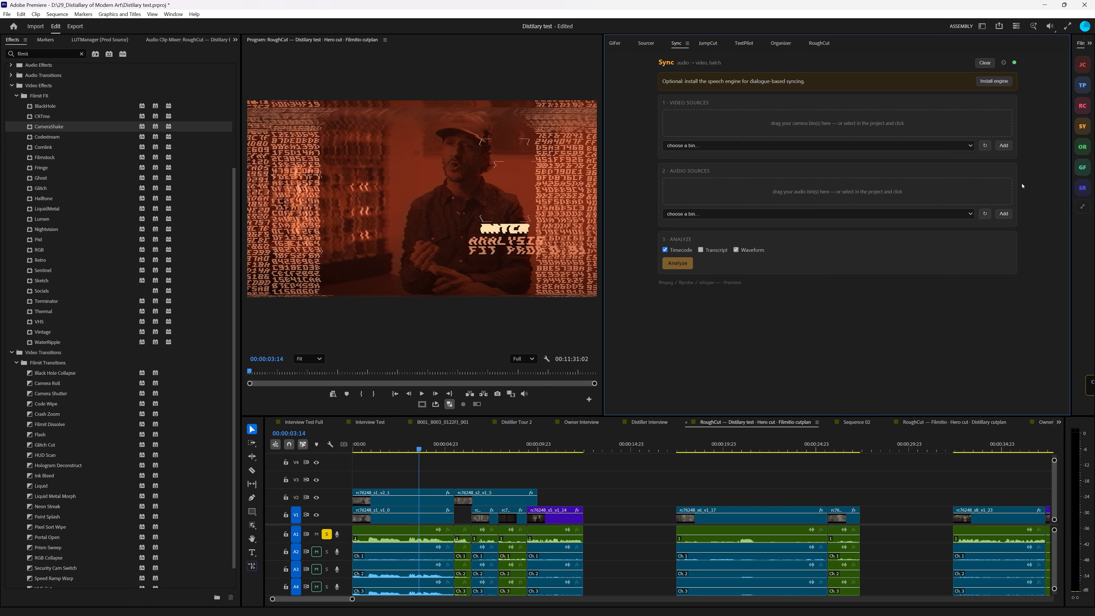
Widen the Filmit Studio panel, switch it to mini mode, narrow it to the icon strip, and try to leave mini mode.
{"action": "left_click_drag", "start_coordinate": [1070, 163], "coordinate": [845, 163]}
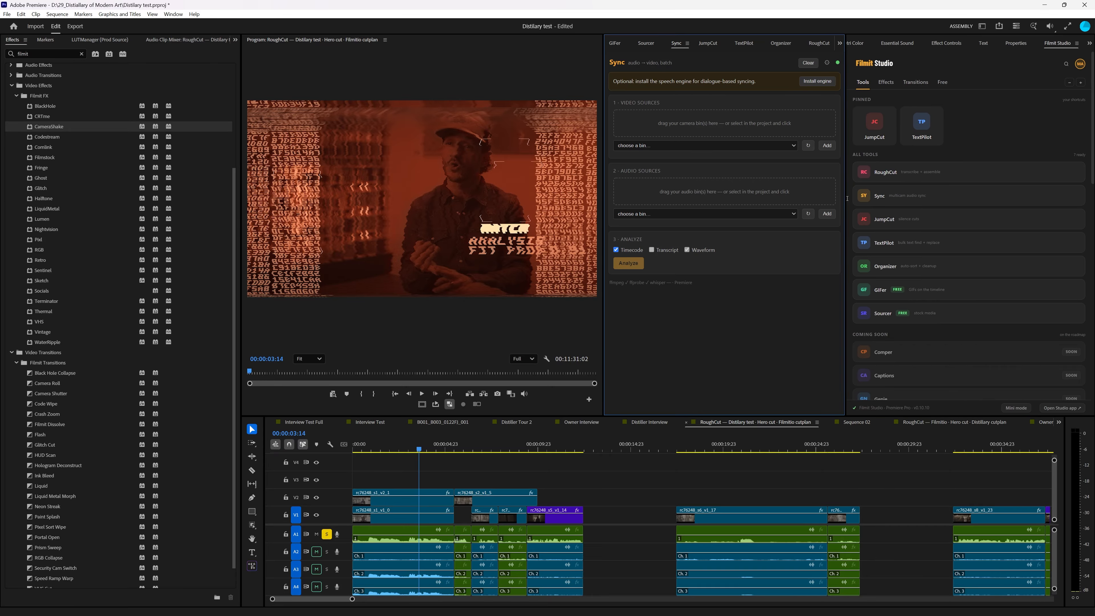
{"action": "left_click", "coordinate": [1014, 408]}
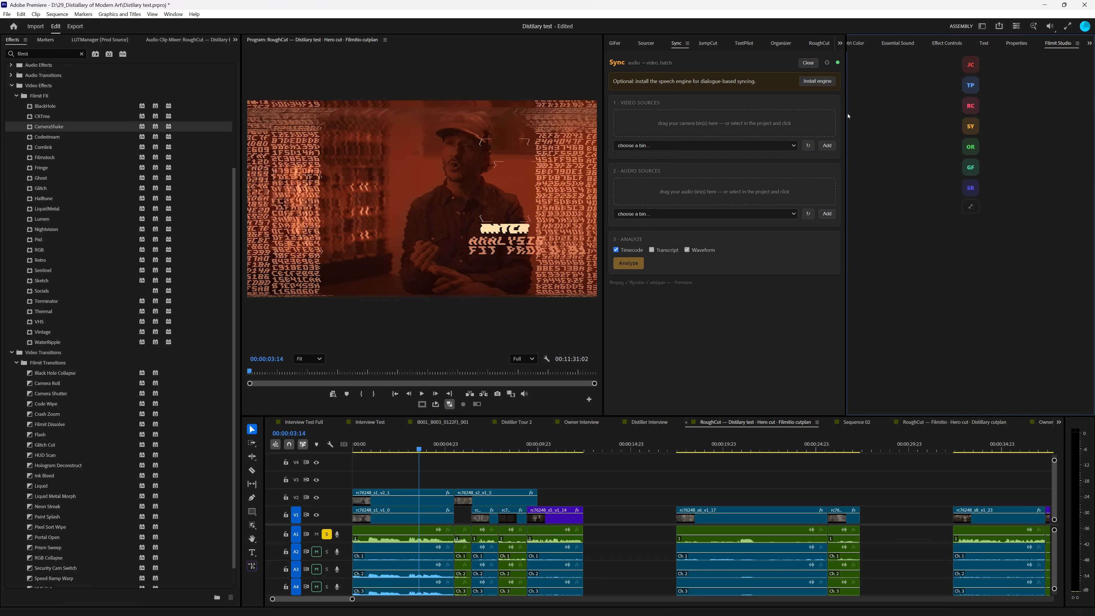
{"action": "left_click_drag", "start_coordinate": [846, 113], "coordinate": [1073, 212]}
{"action": "left_click", "coordinate": [1070, 207]}
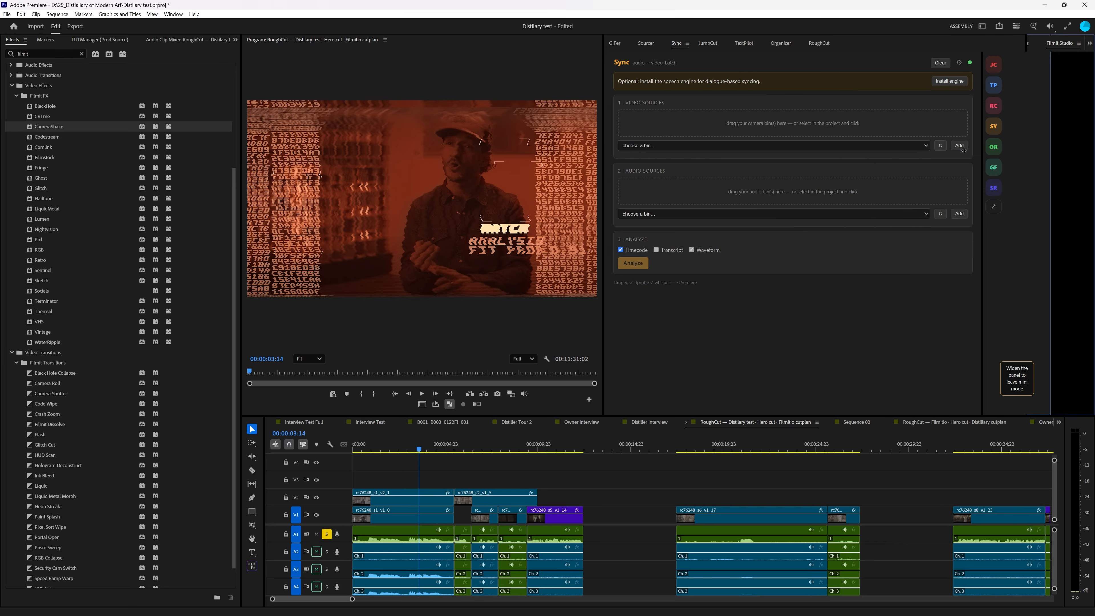
Widen the Filmit Studio panel to its full tool list and launch the Filmit Studio desktop app from it.
{"action": "left_click_drag", "start_coordinate": [936, 154], "coordinate": [865, 164]}
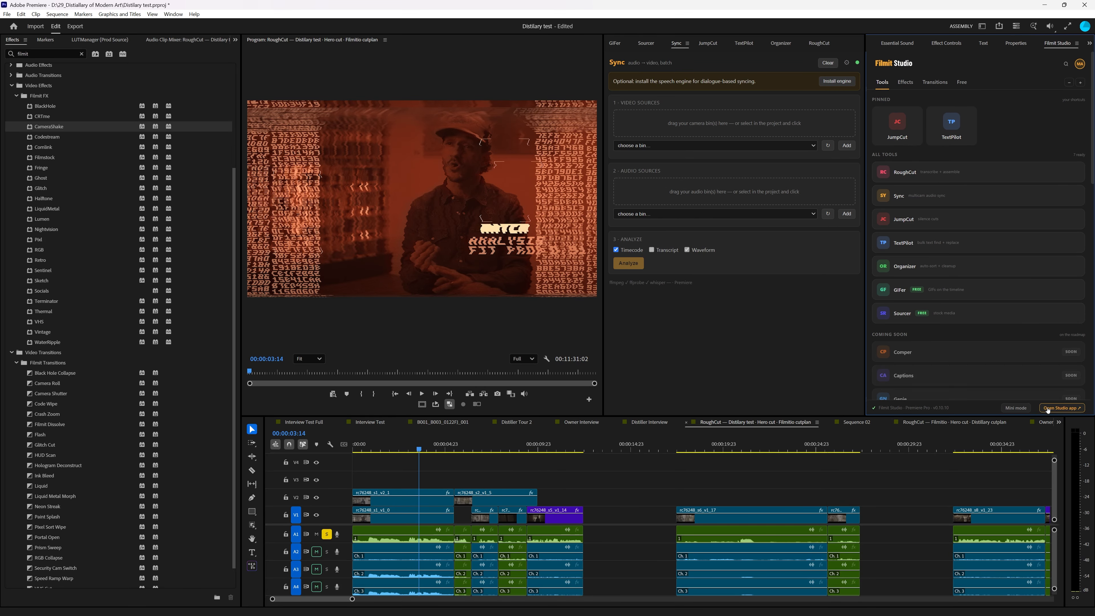
{"action": "left_click", "coordinate": [1062, 408]}
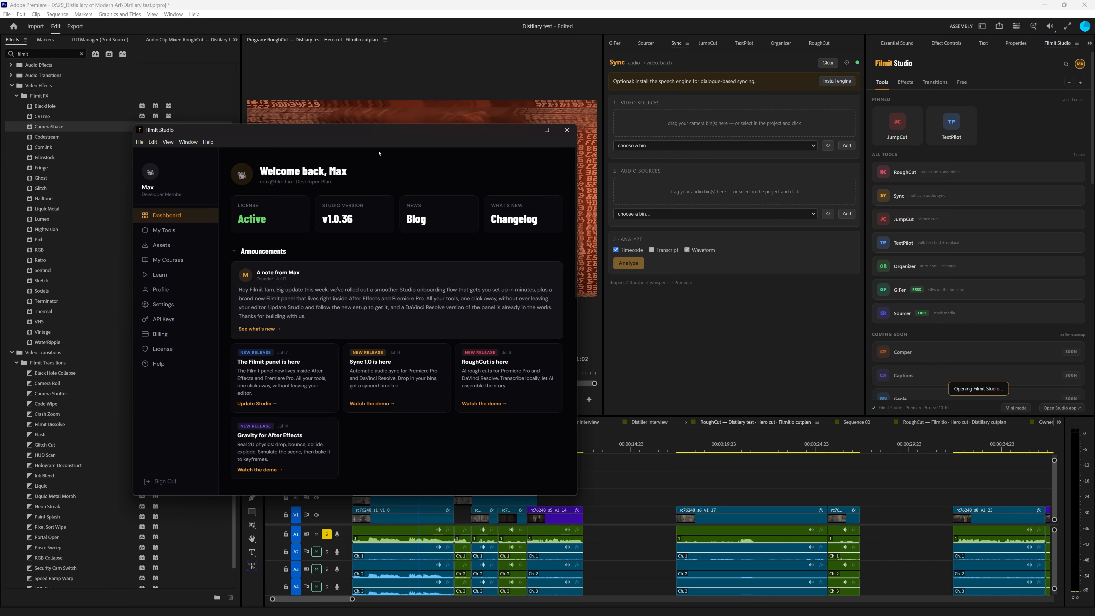